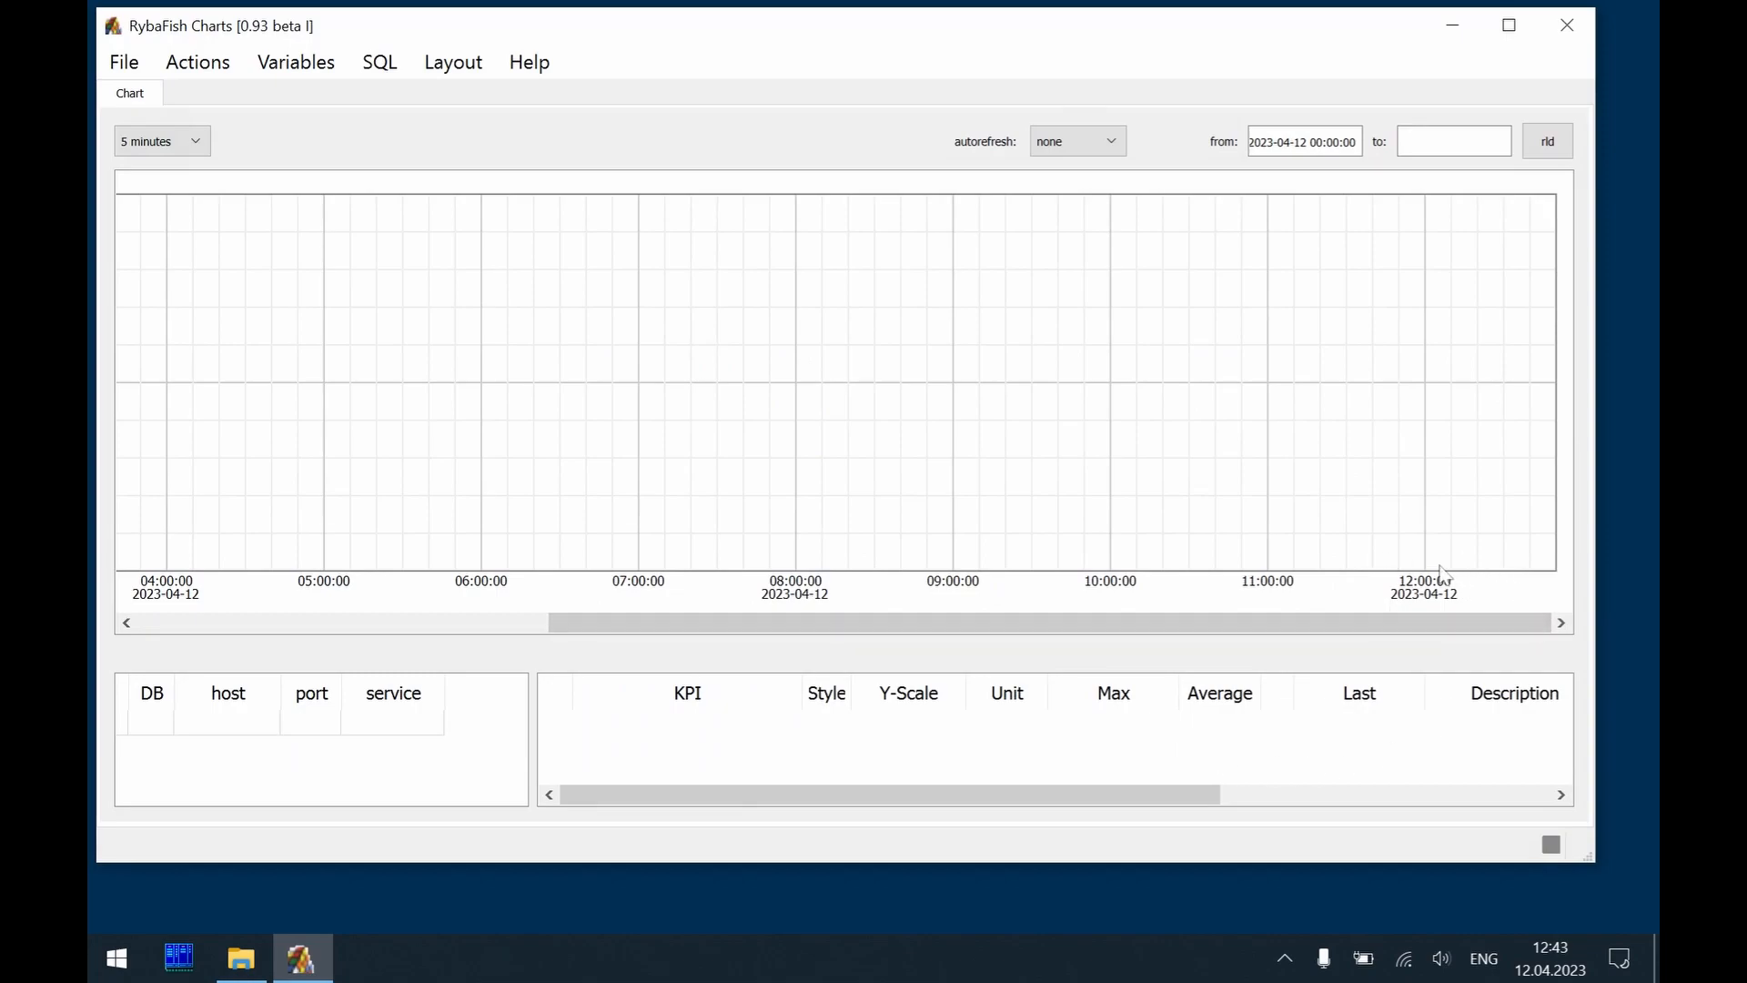
Connect to the MP3 database and plot the CPU KPI of its indexserver on port 30003
key(alt+c)
key(Return)
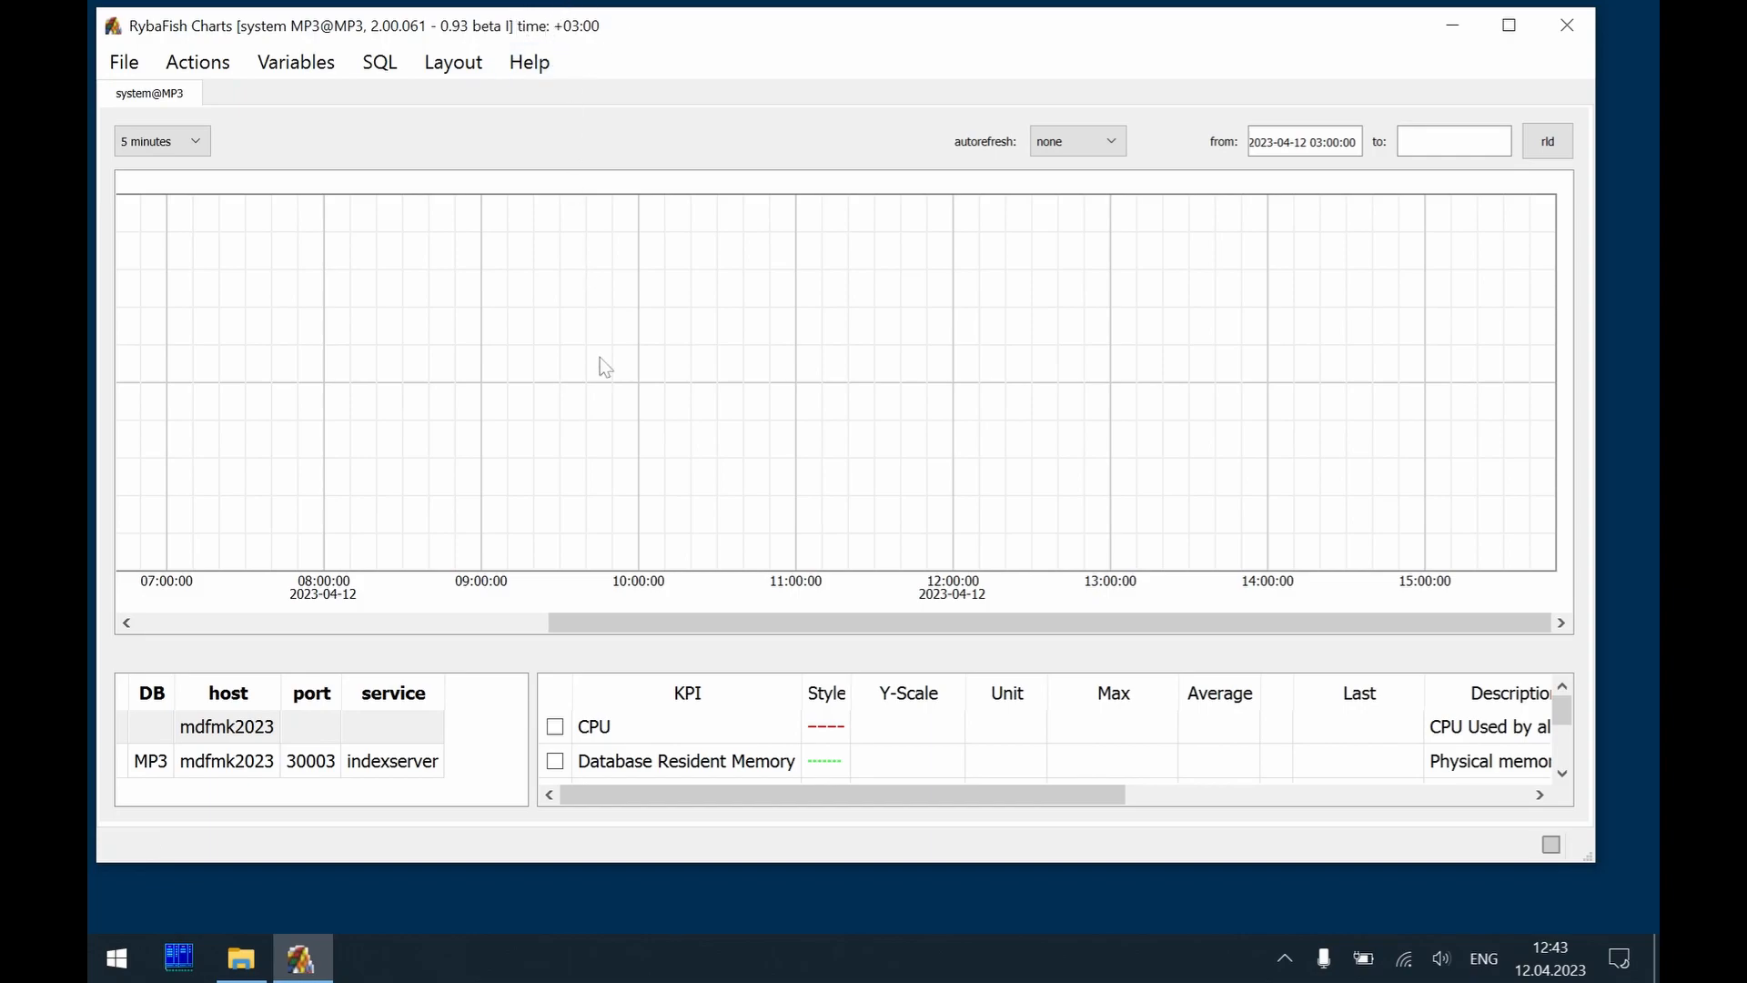
click(384, 757)
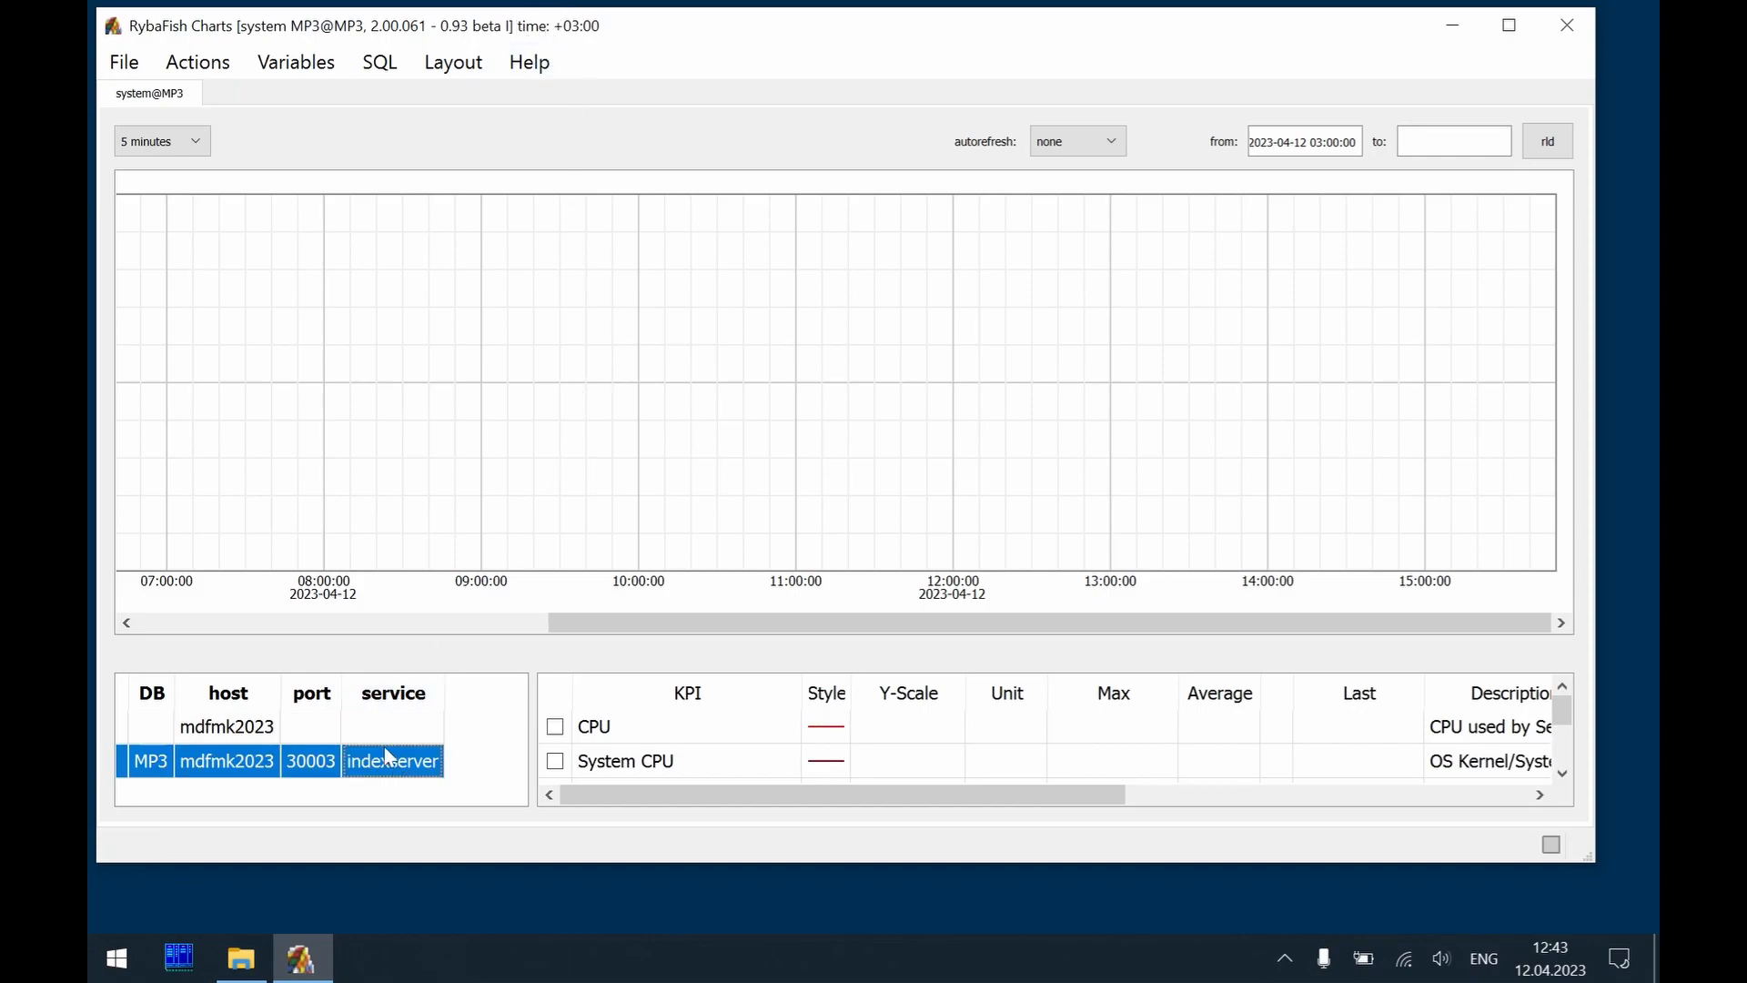
click(555, 726)
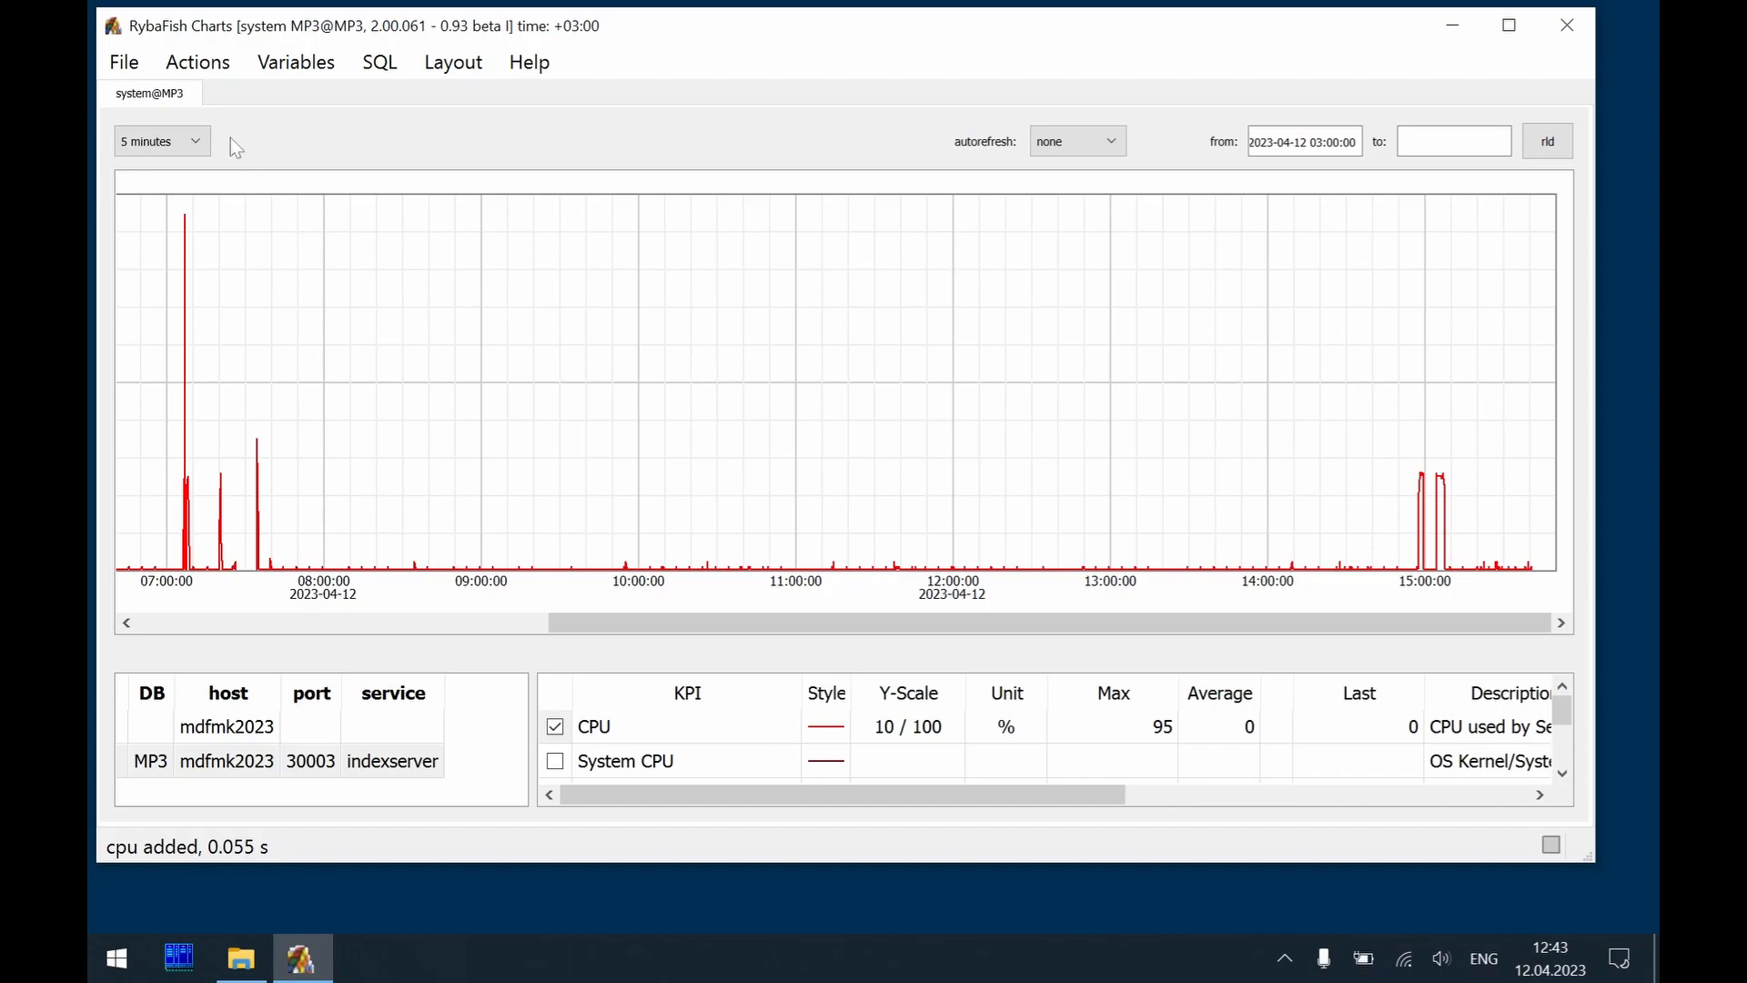
Clear the Time Zone Delta of the DB: MP3 data provider and reload the chart
click(213, 69)
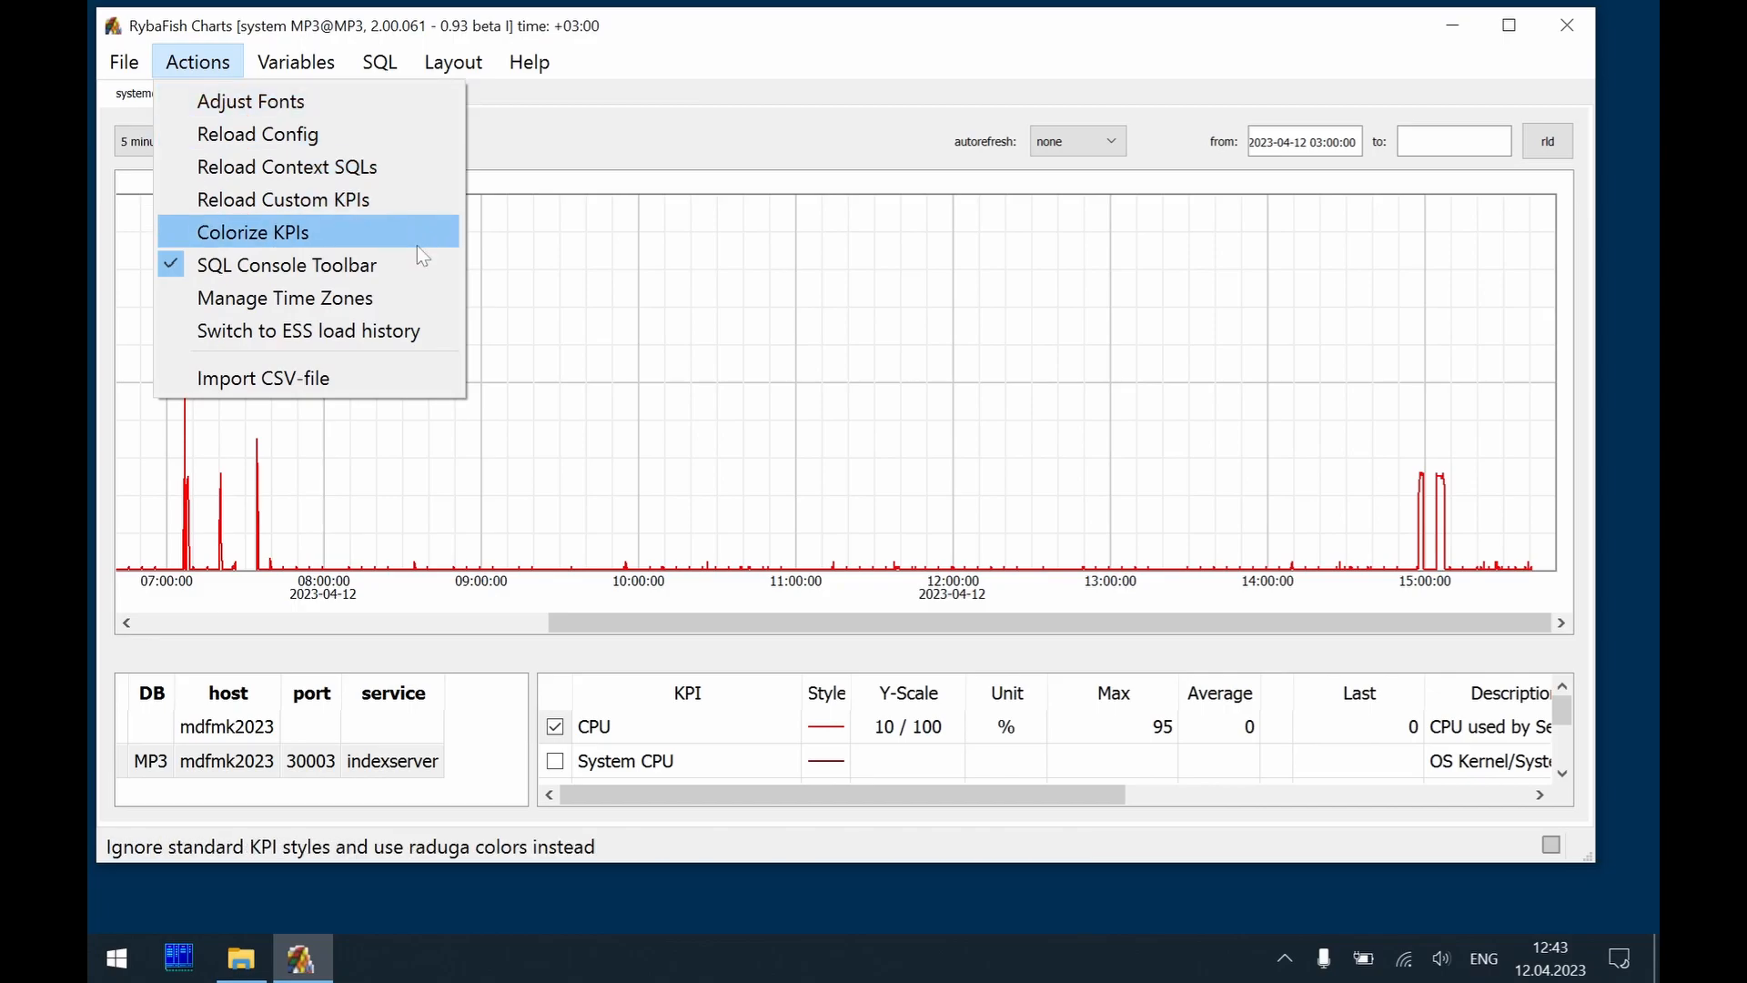
click(428, 293)
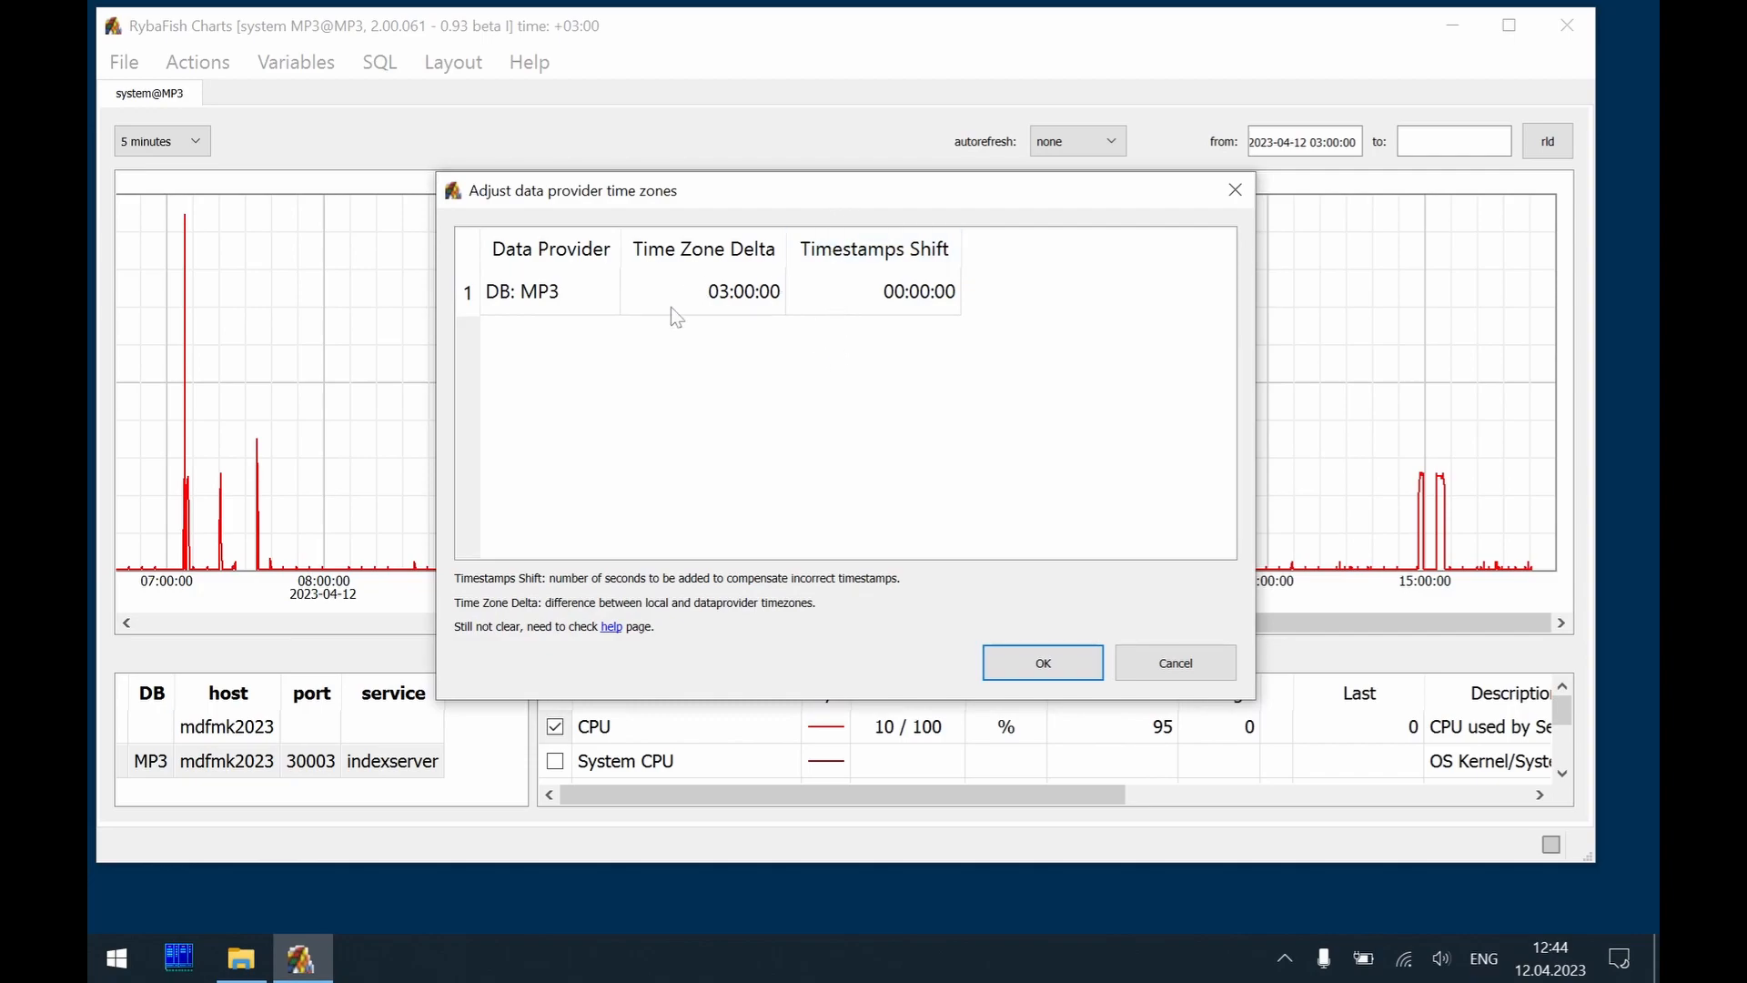
click(750, 300)
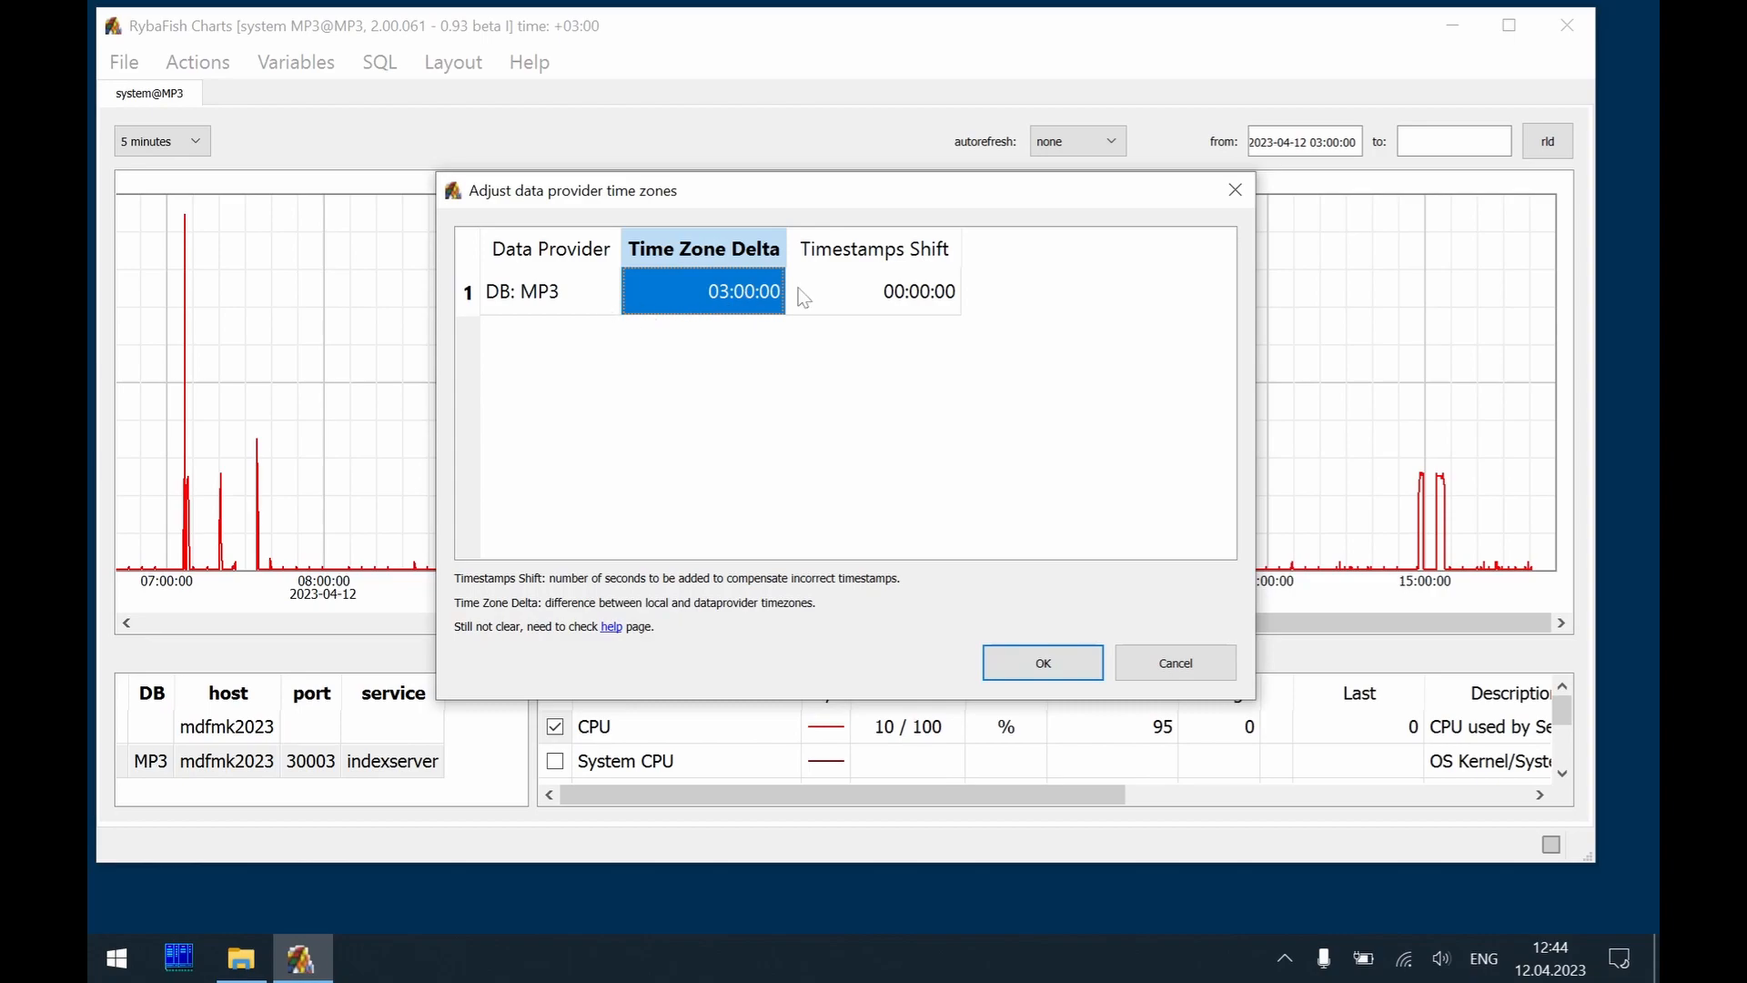
double_click(754, 300)
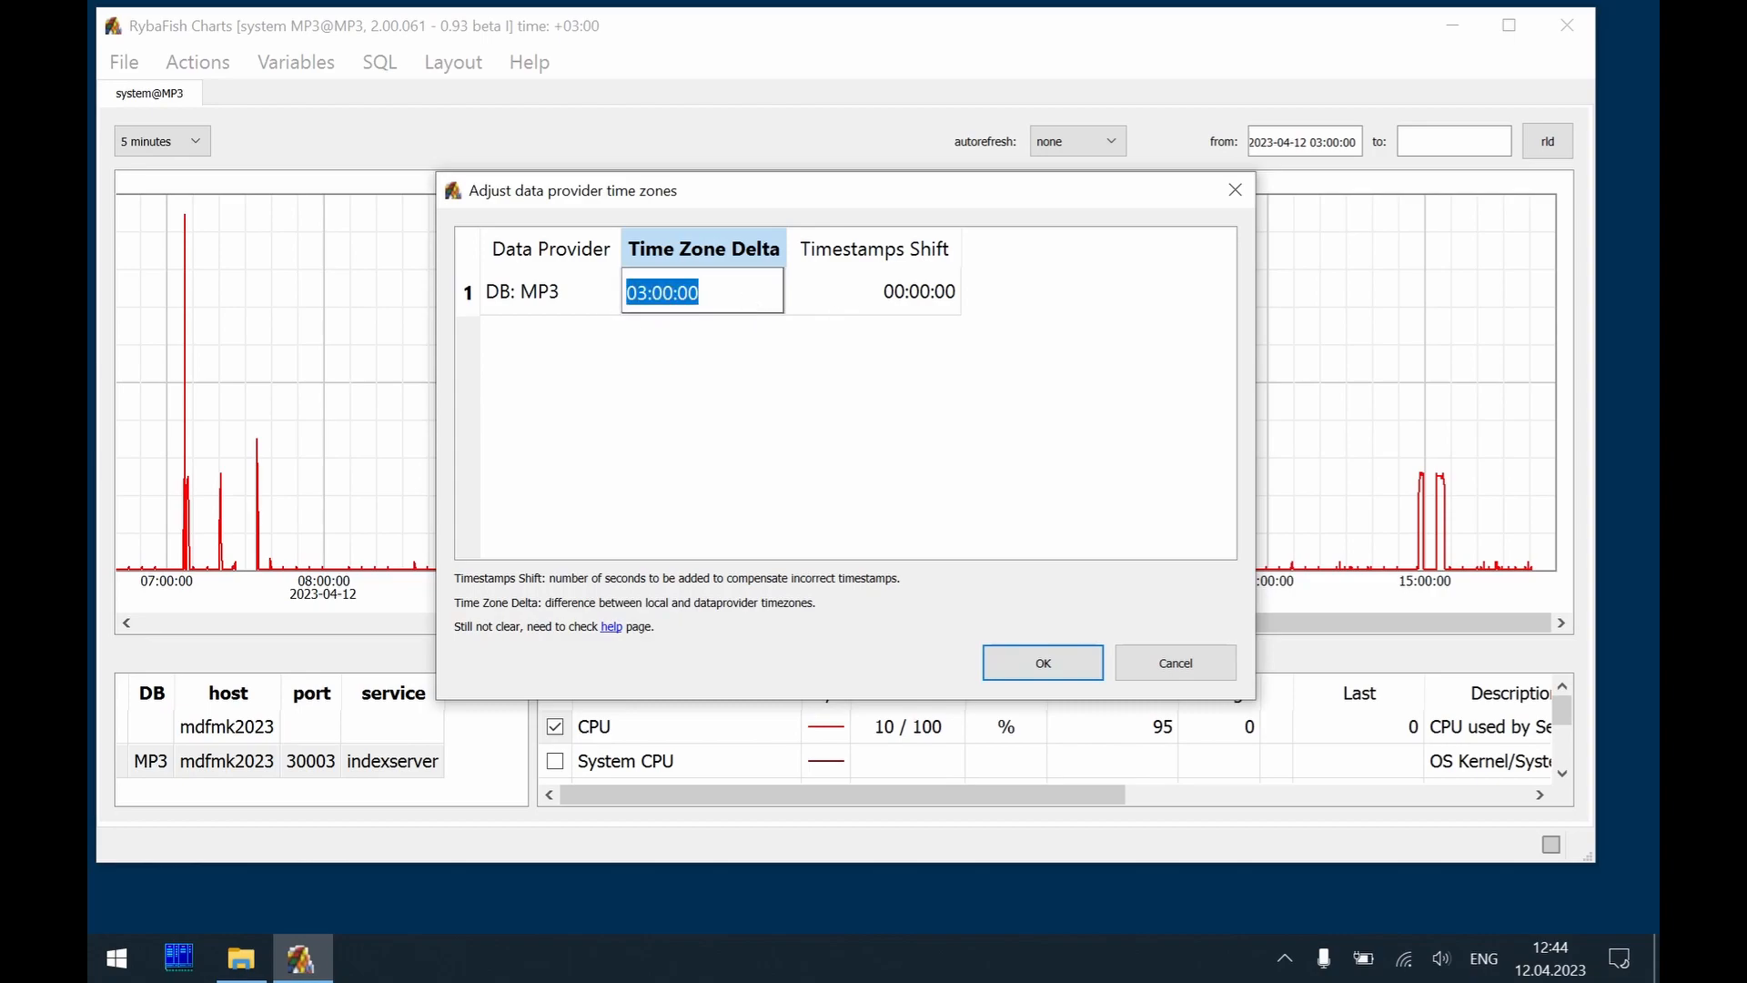
key(BackSpace)
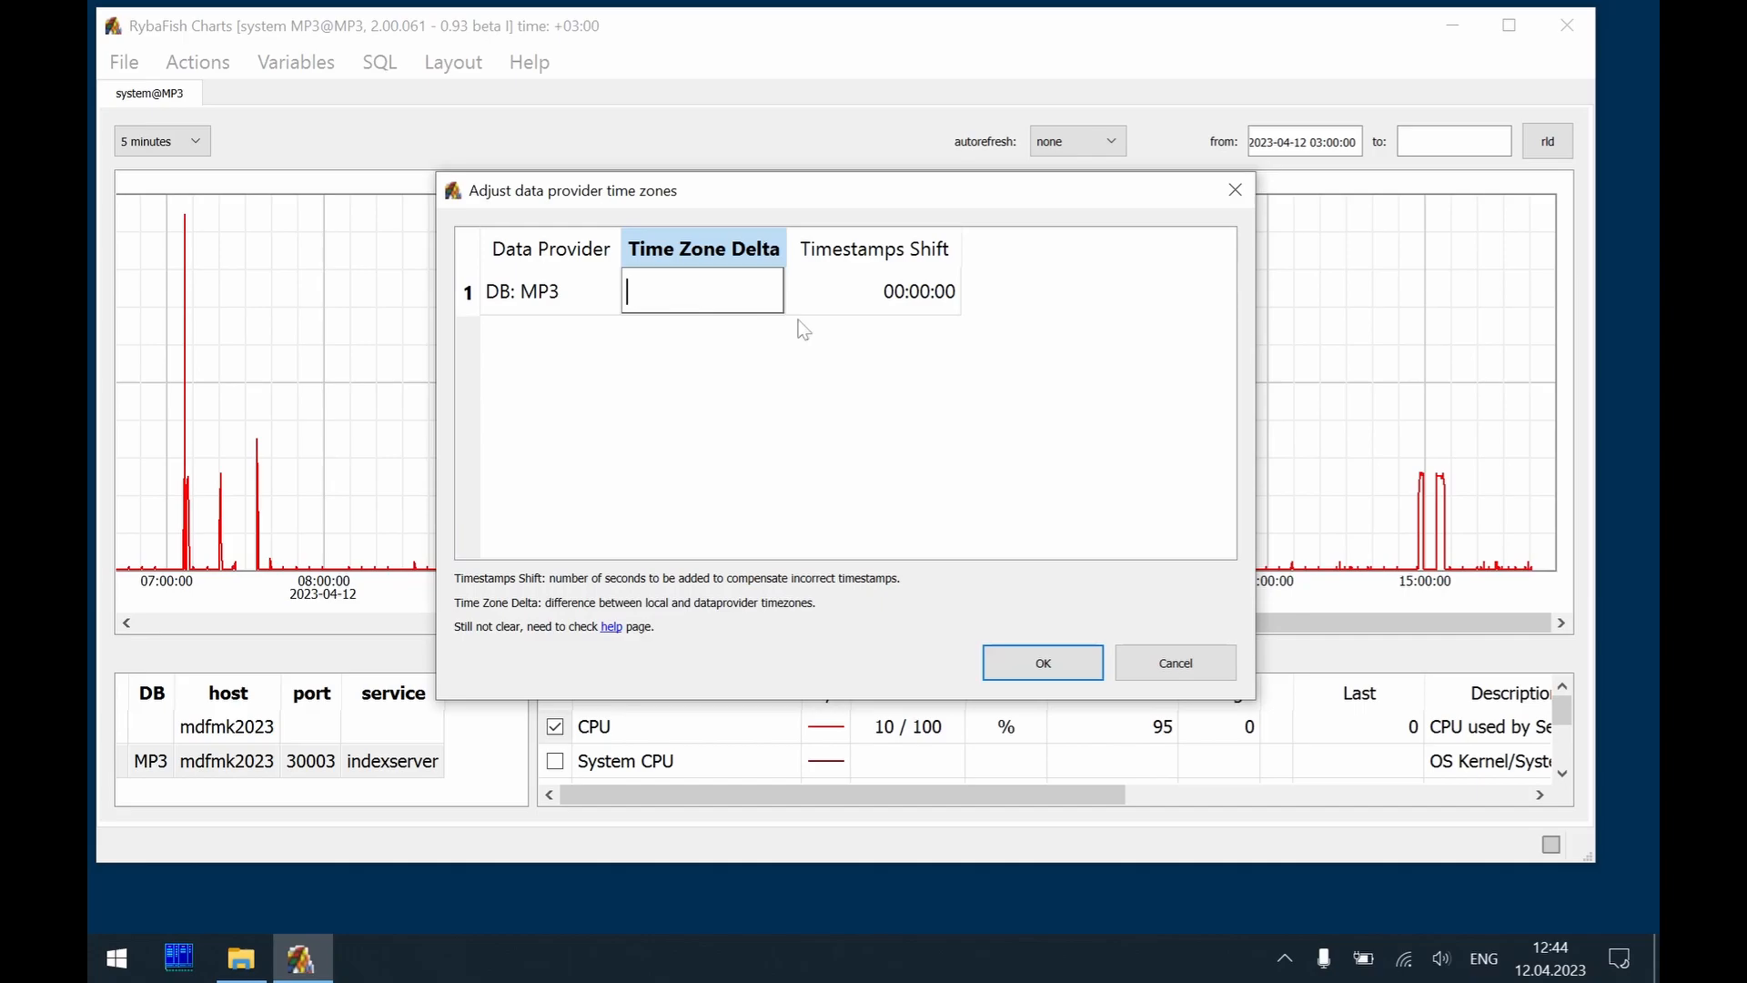
click(1038, 668)
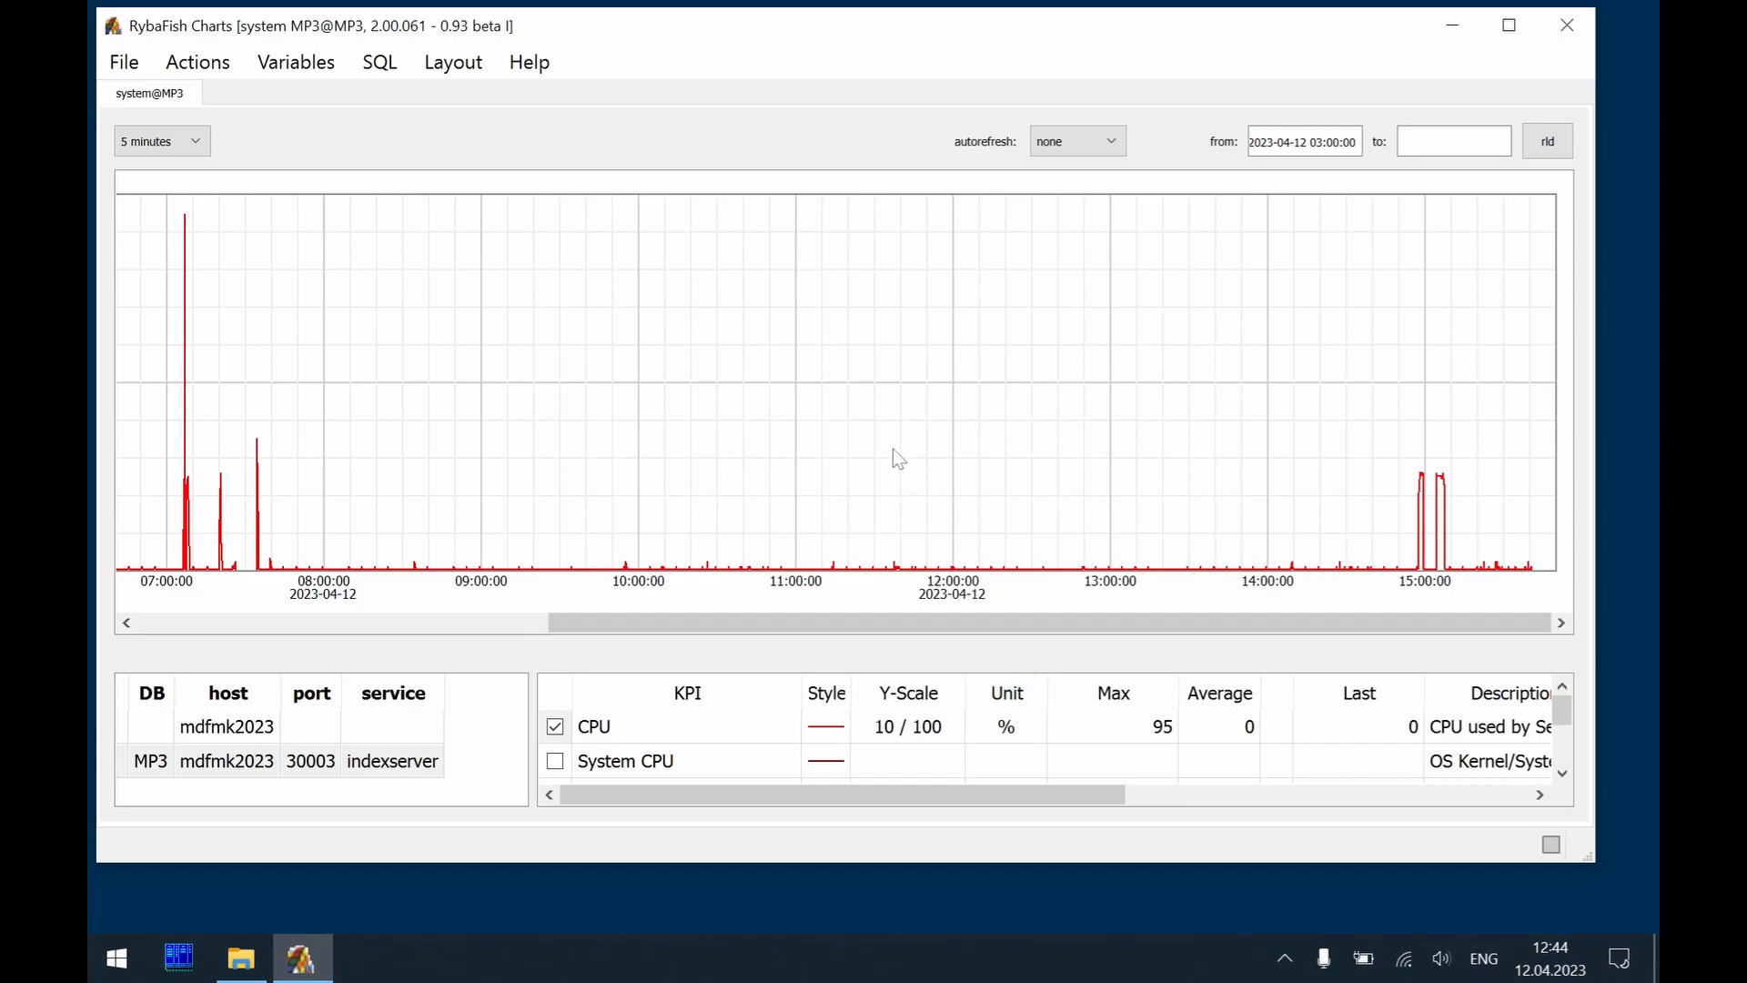
key(F5)
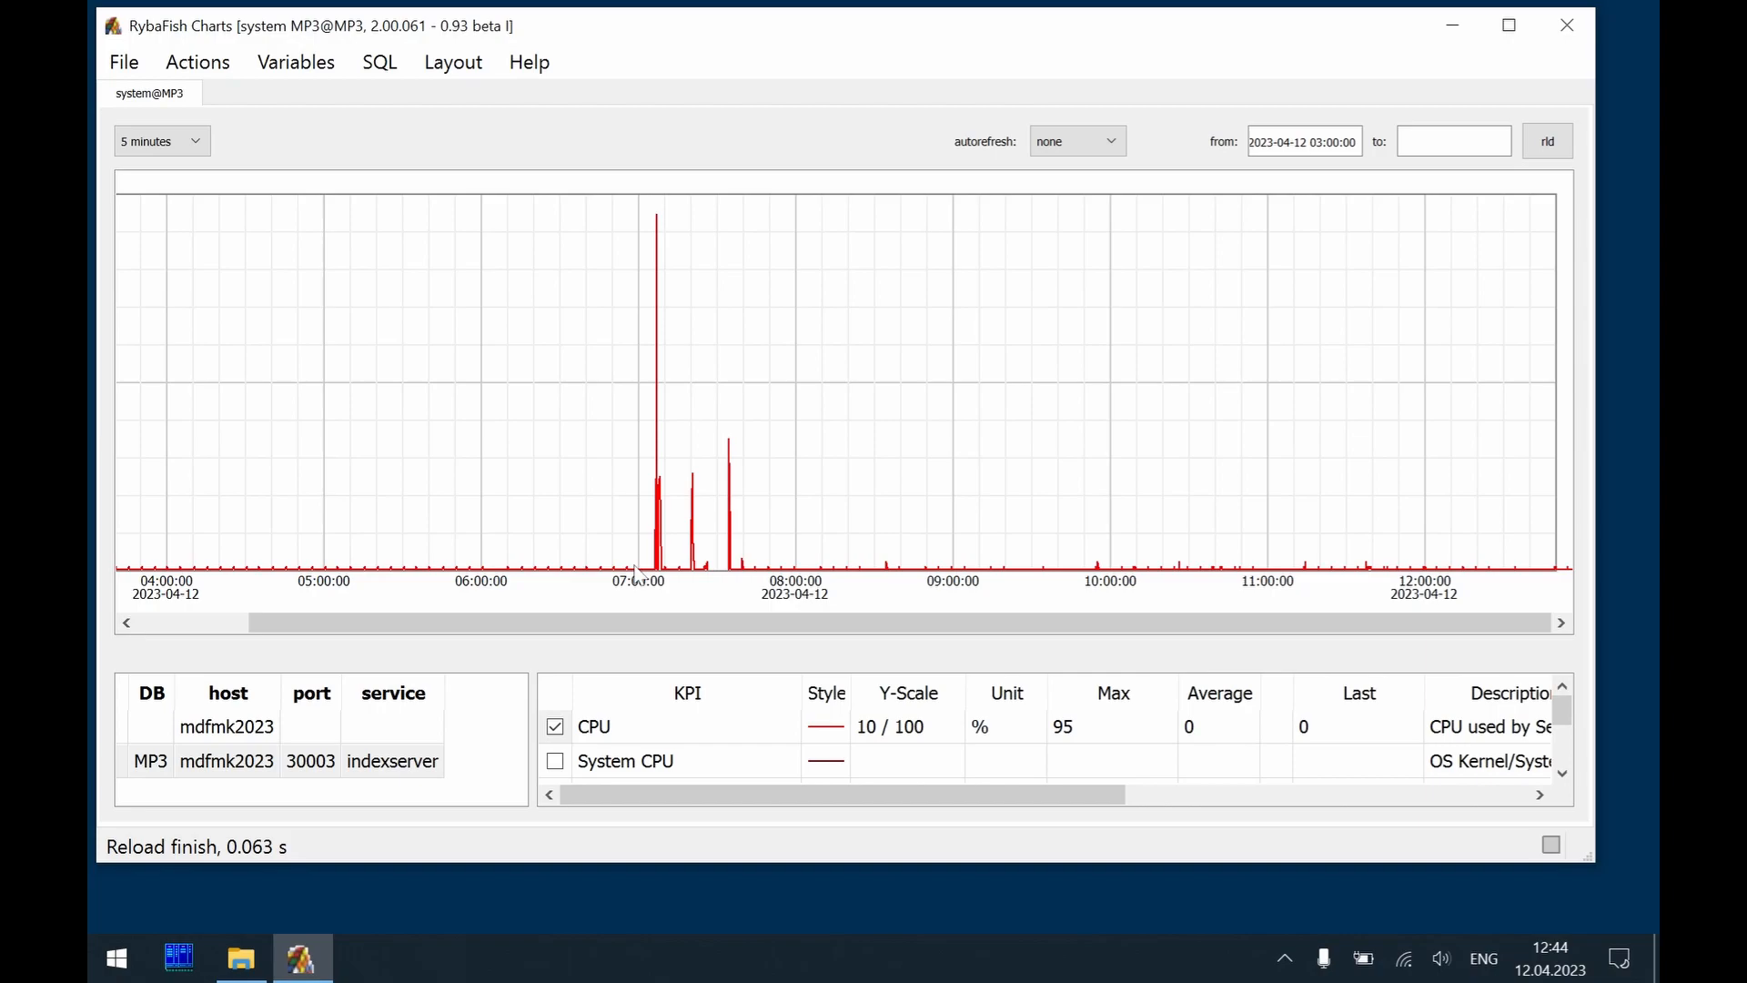
click(1447, 142)
text(2023-04-12)
text(1)
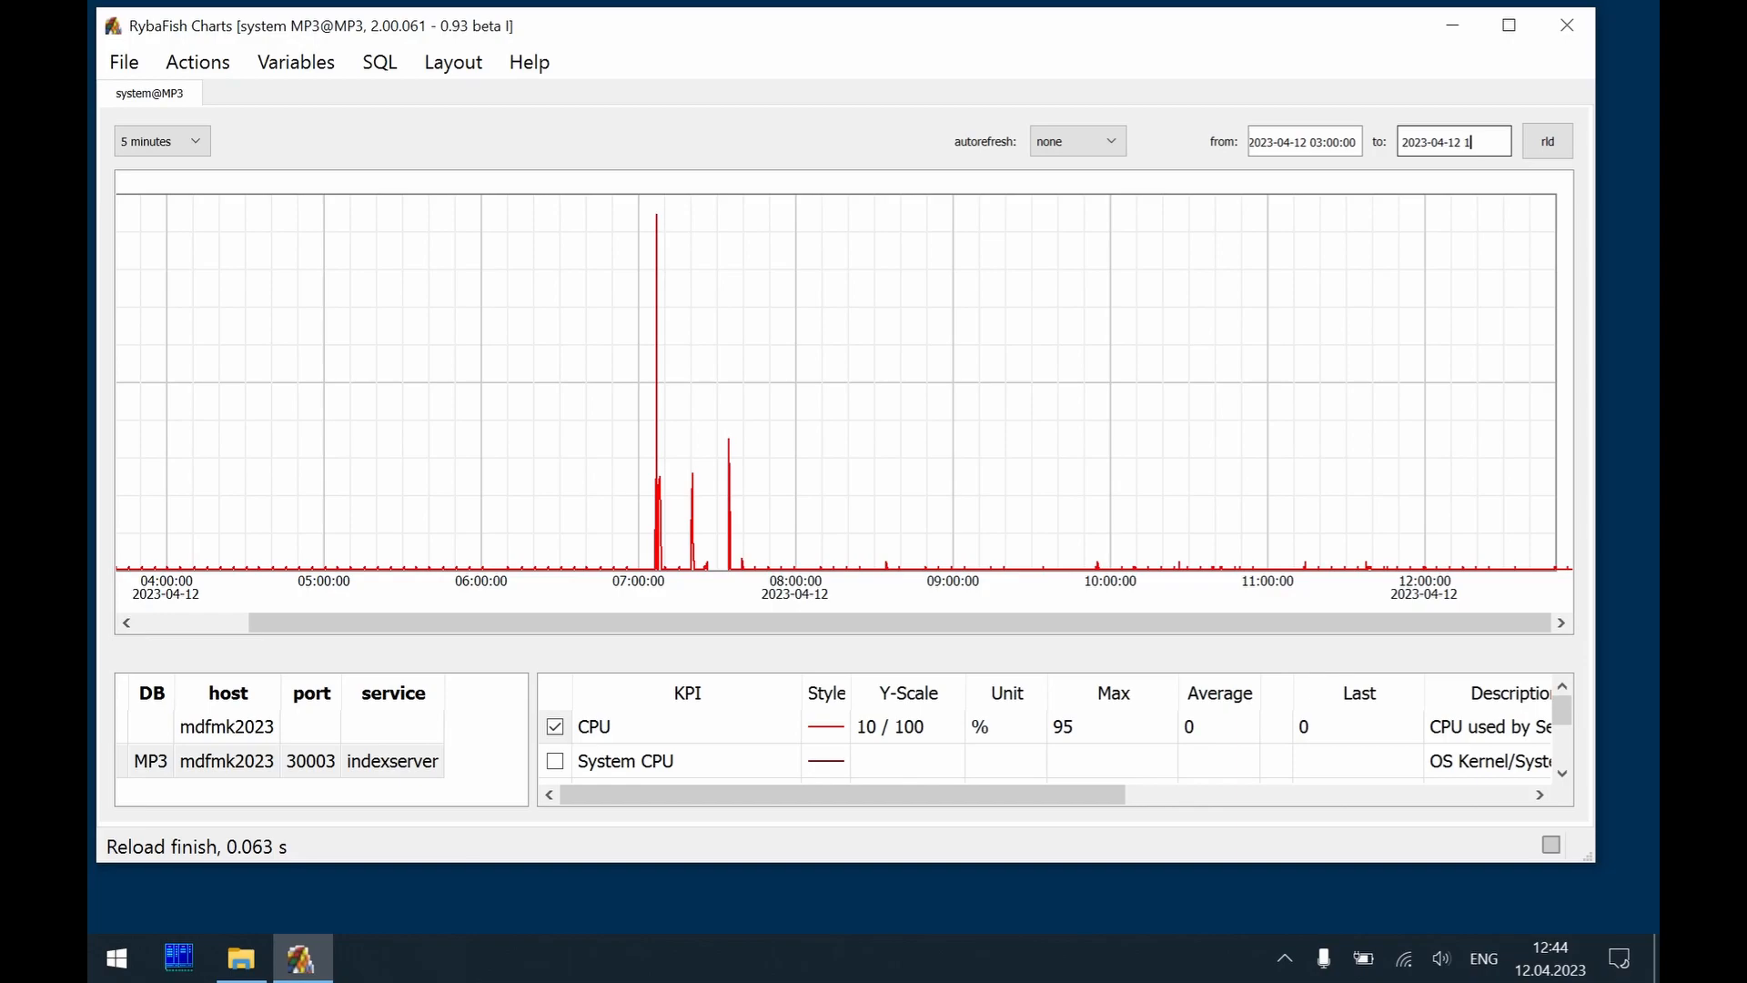
text(6:00:00)
key(Return)
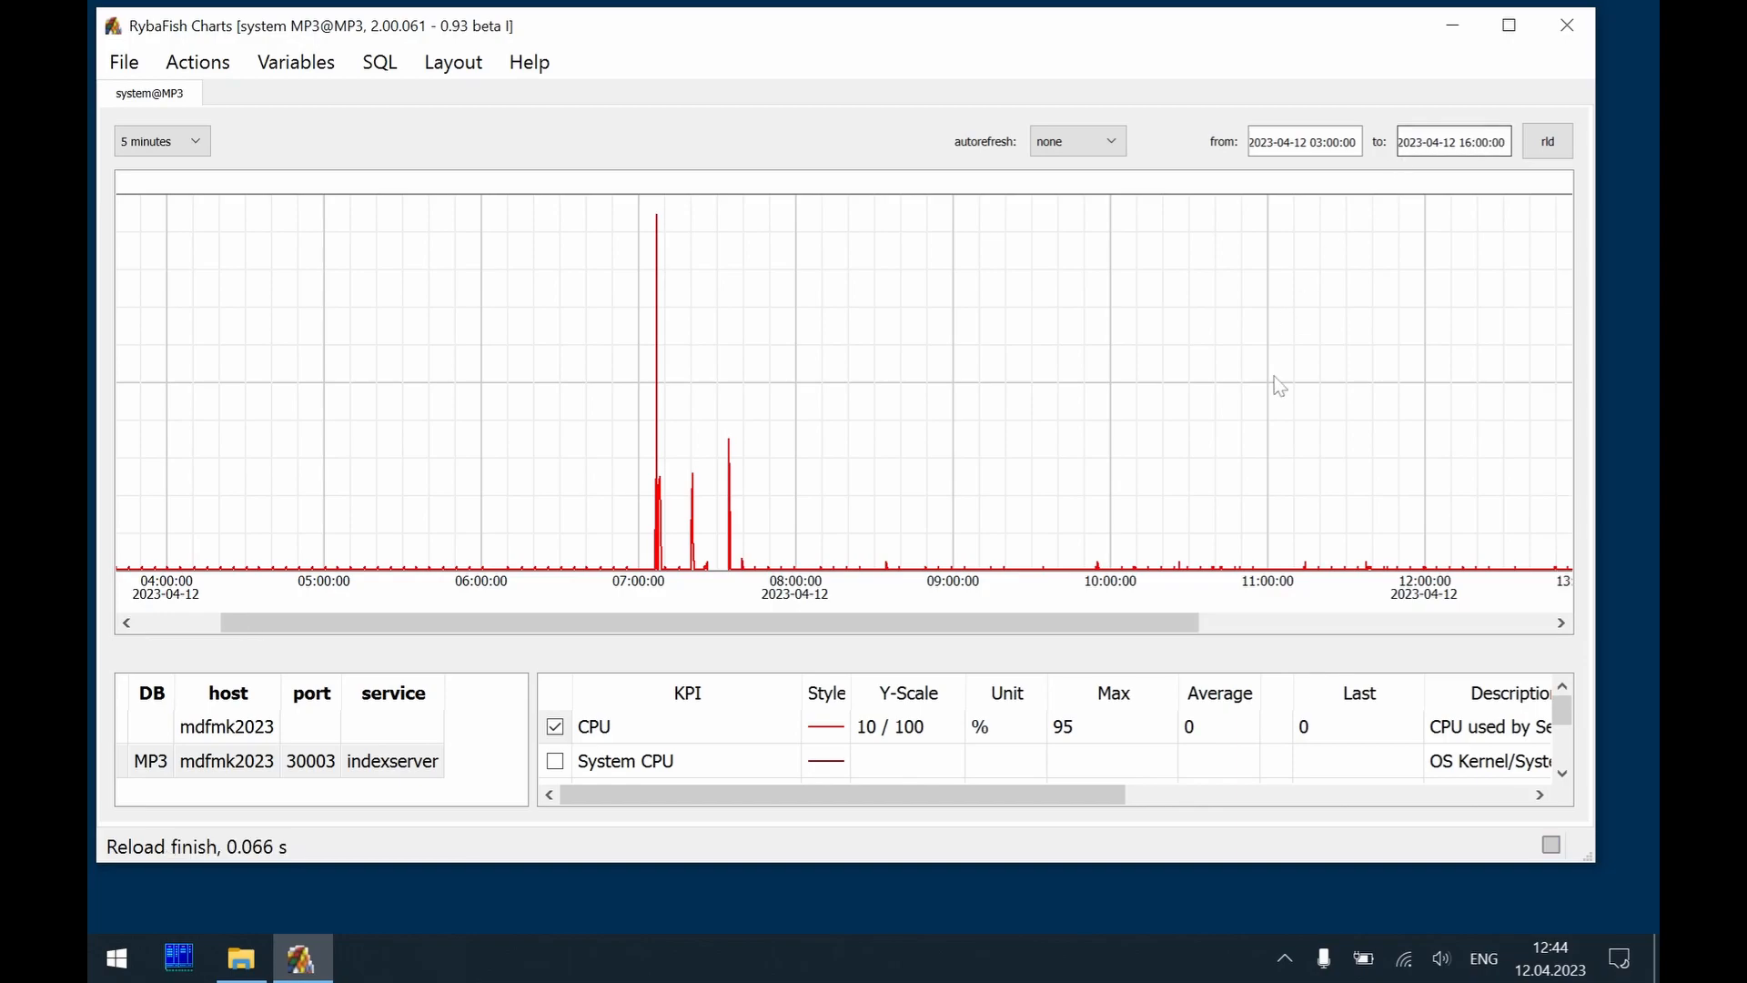
scroll(1279, 386, down, 5)
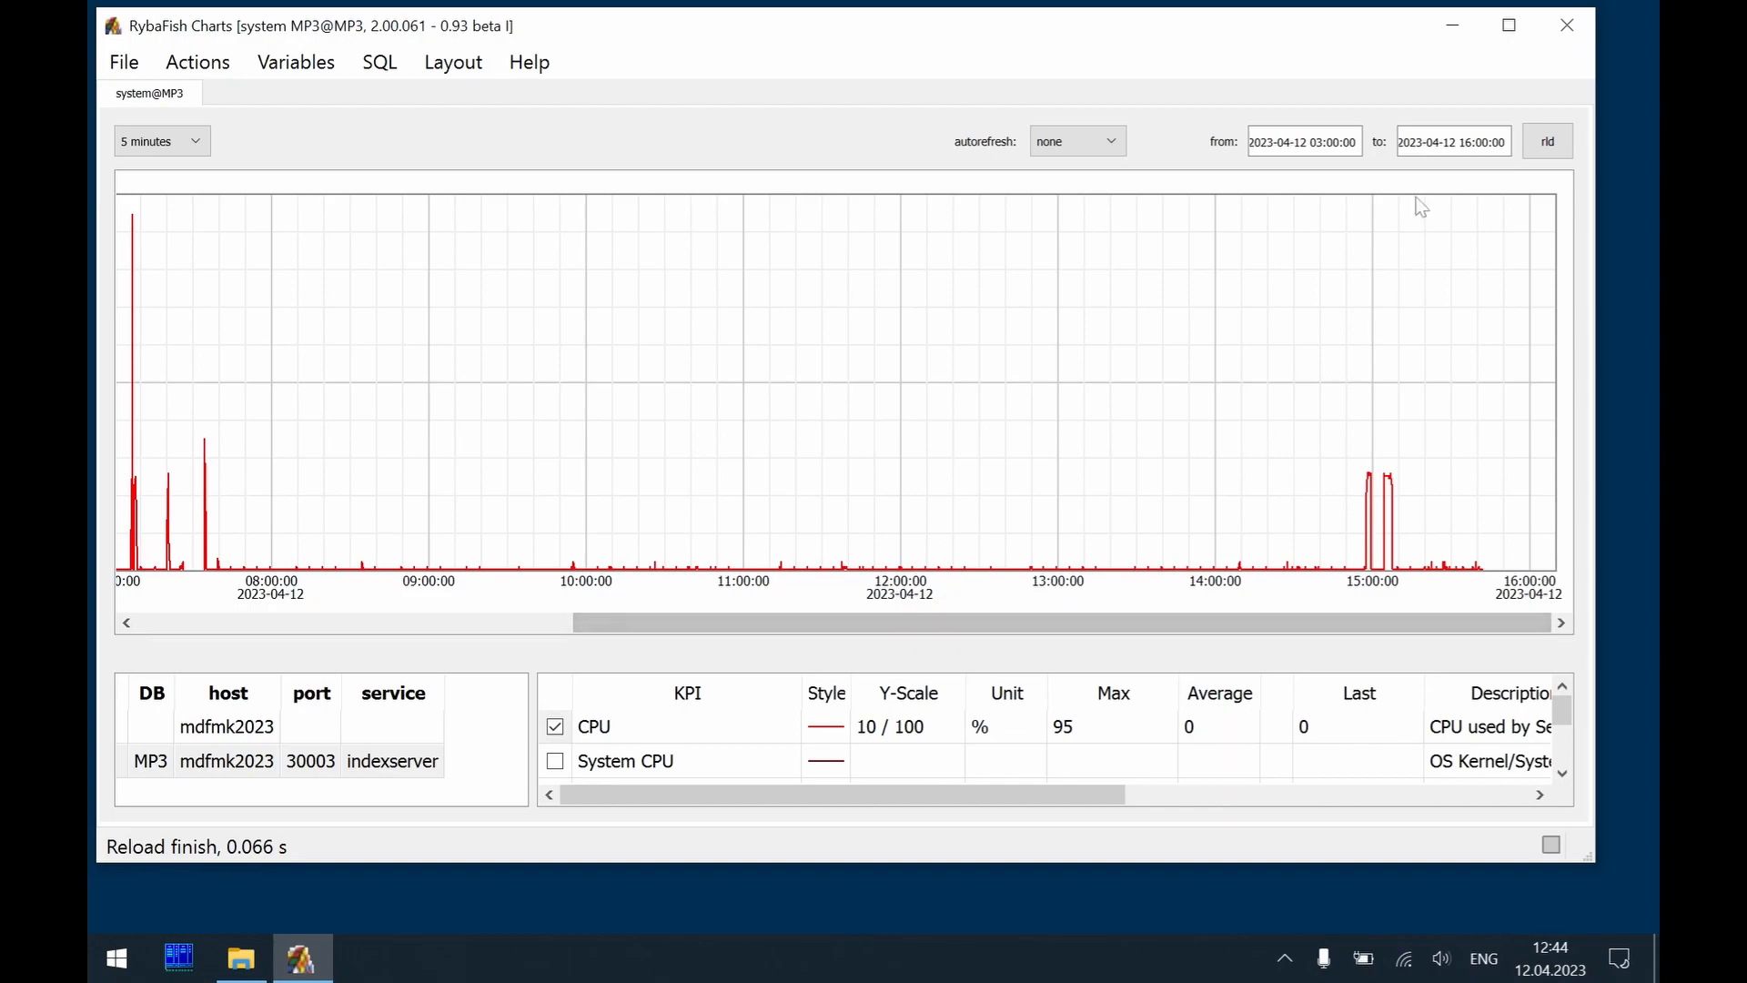
Clear the chart's end time and reload the data
click(1438, 142)
key(ctrl+a)
key(BackSpace)
key(Return)
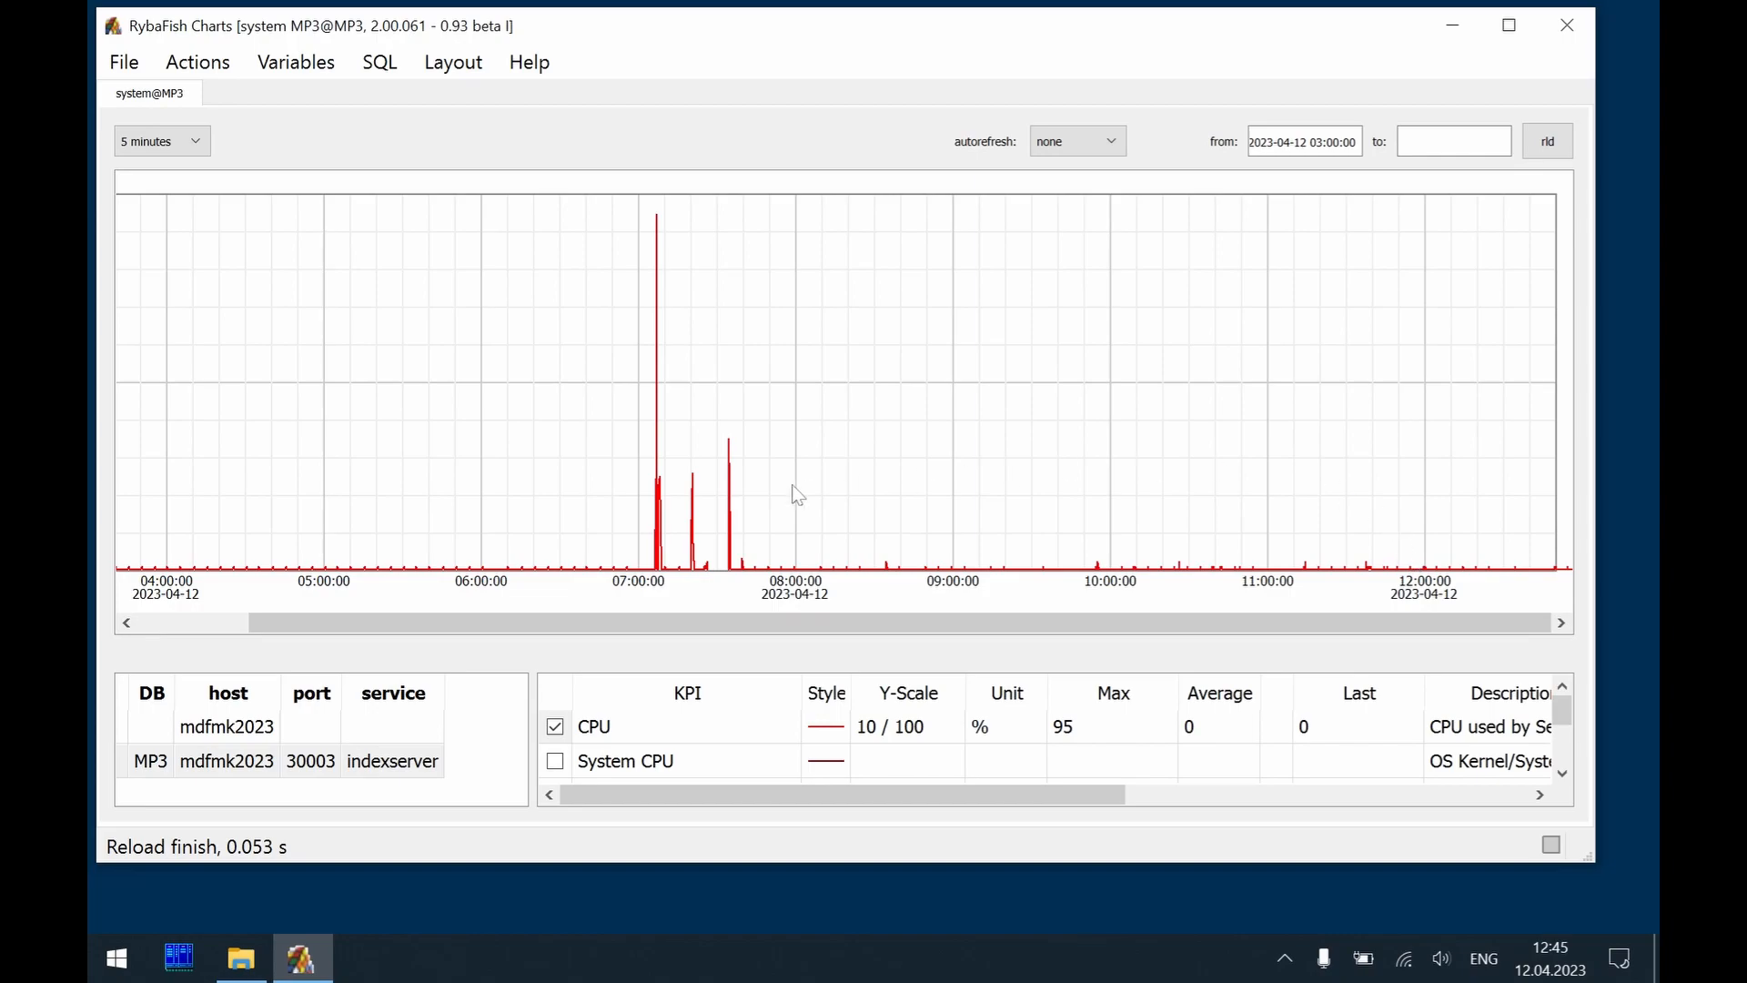
Set the Timestamps Shift of the DB: MP3 data provider to -3:00:00 and reload the chart
click(222, 63)
click(285, 298)
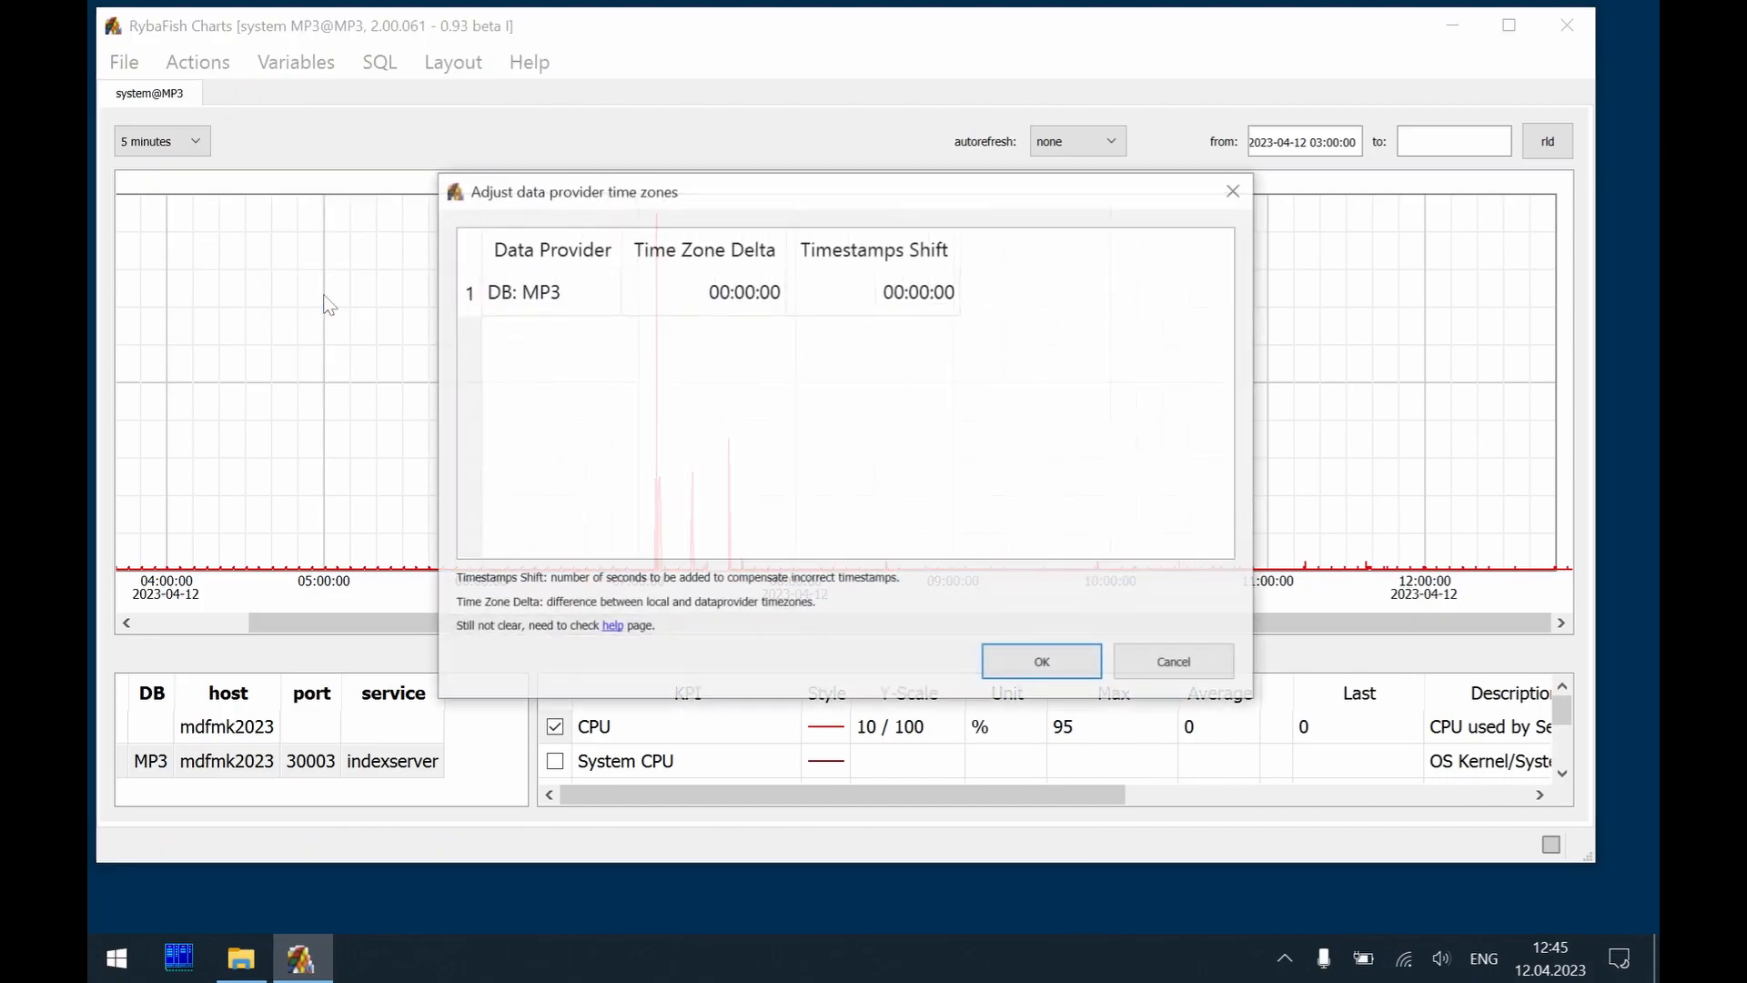
double_click(887, 293)
key(Home)
key(shift+Right)
key(shift+Right)
text(-3)
key(Return)
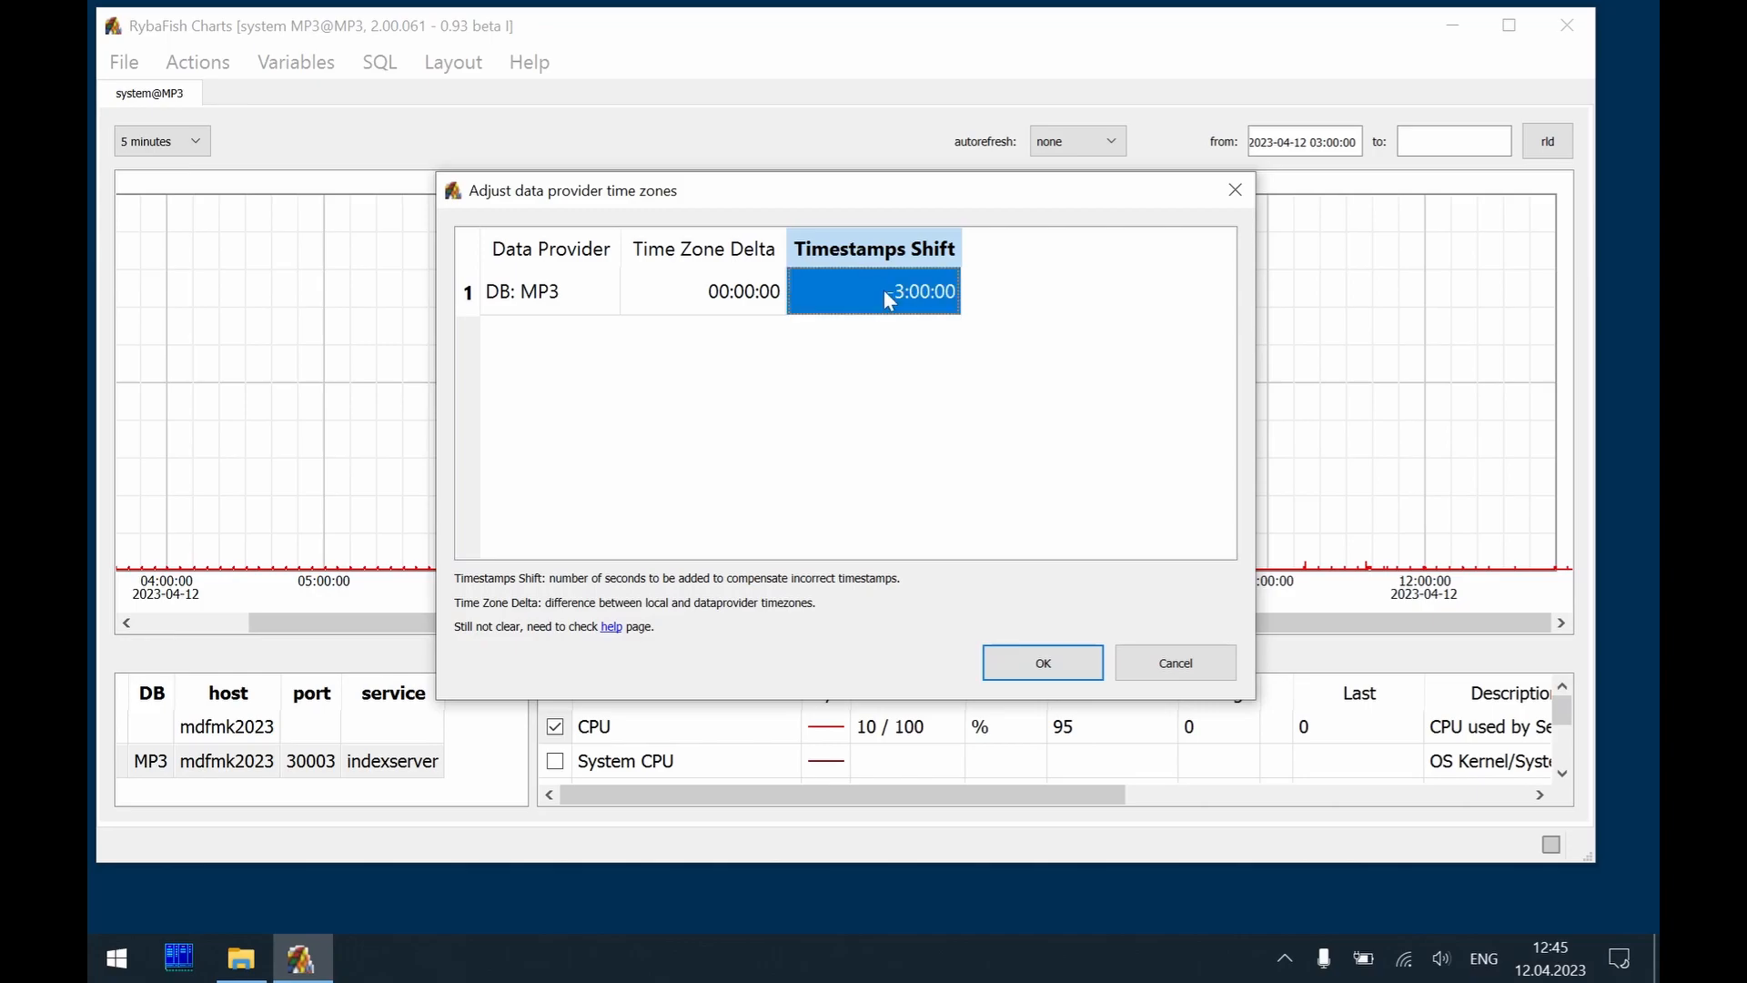
click(1033, 662)
key(F5)
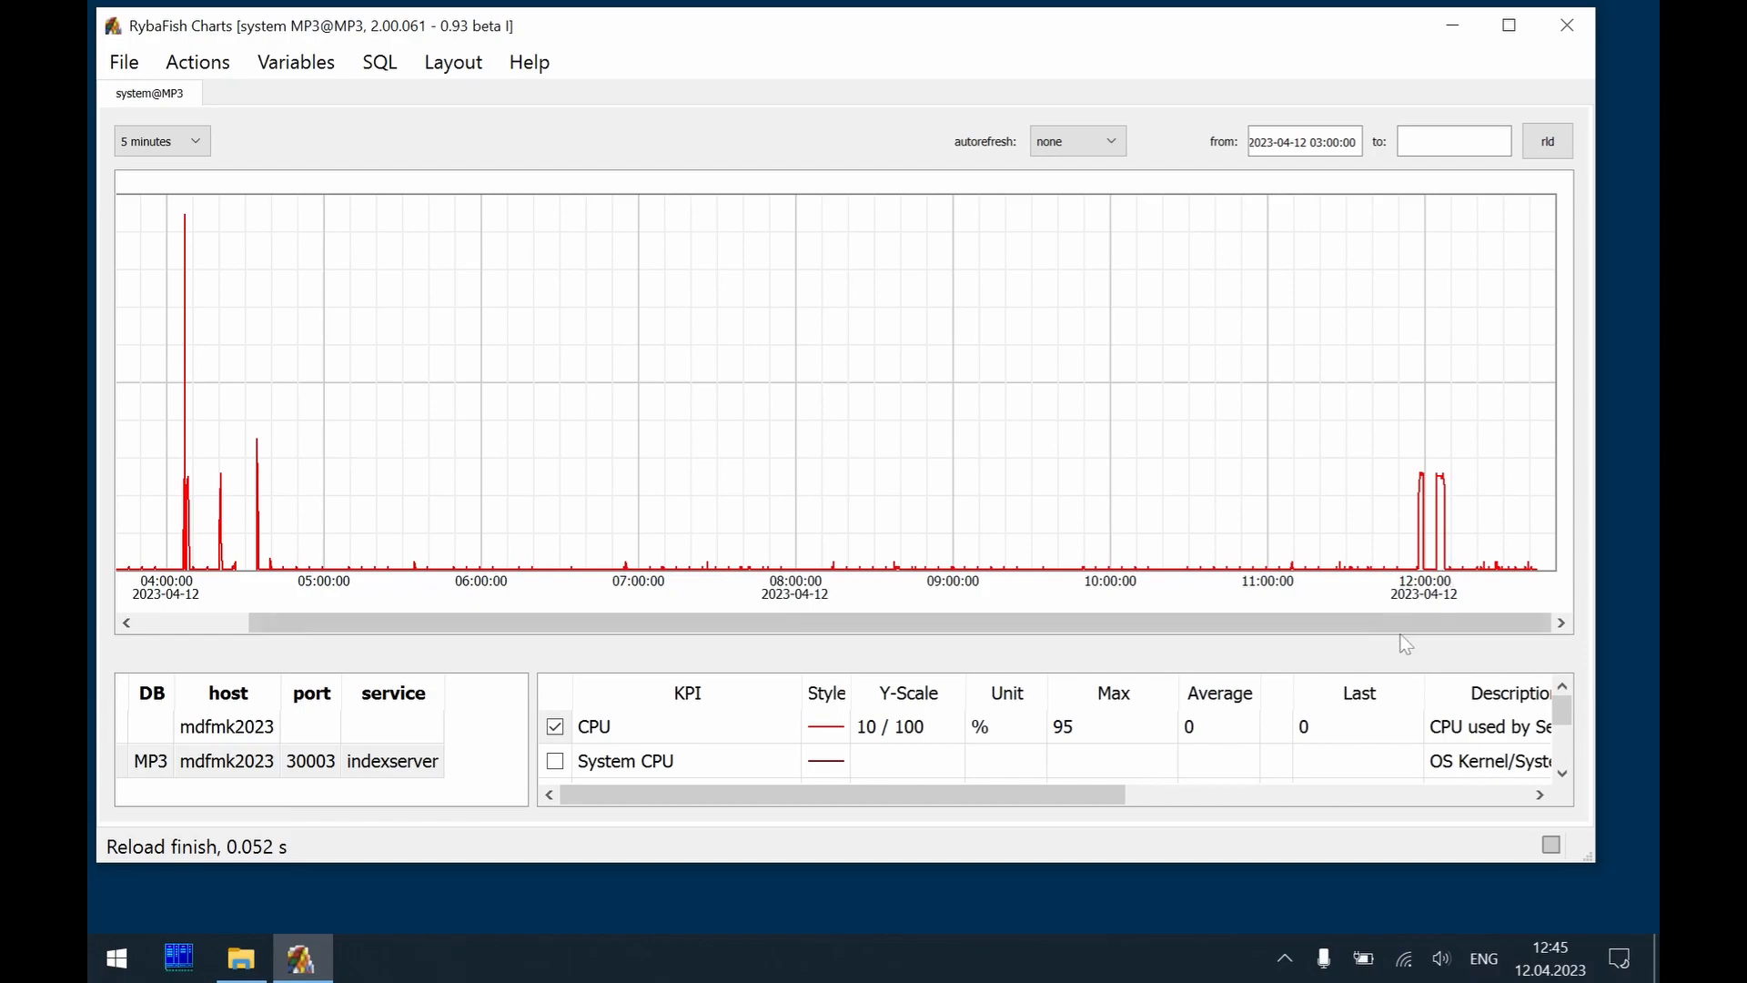
click(1553, 937)
click(1555, 933)
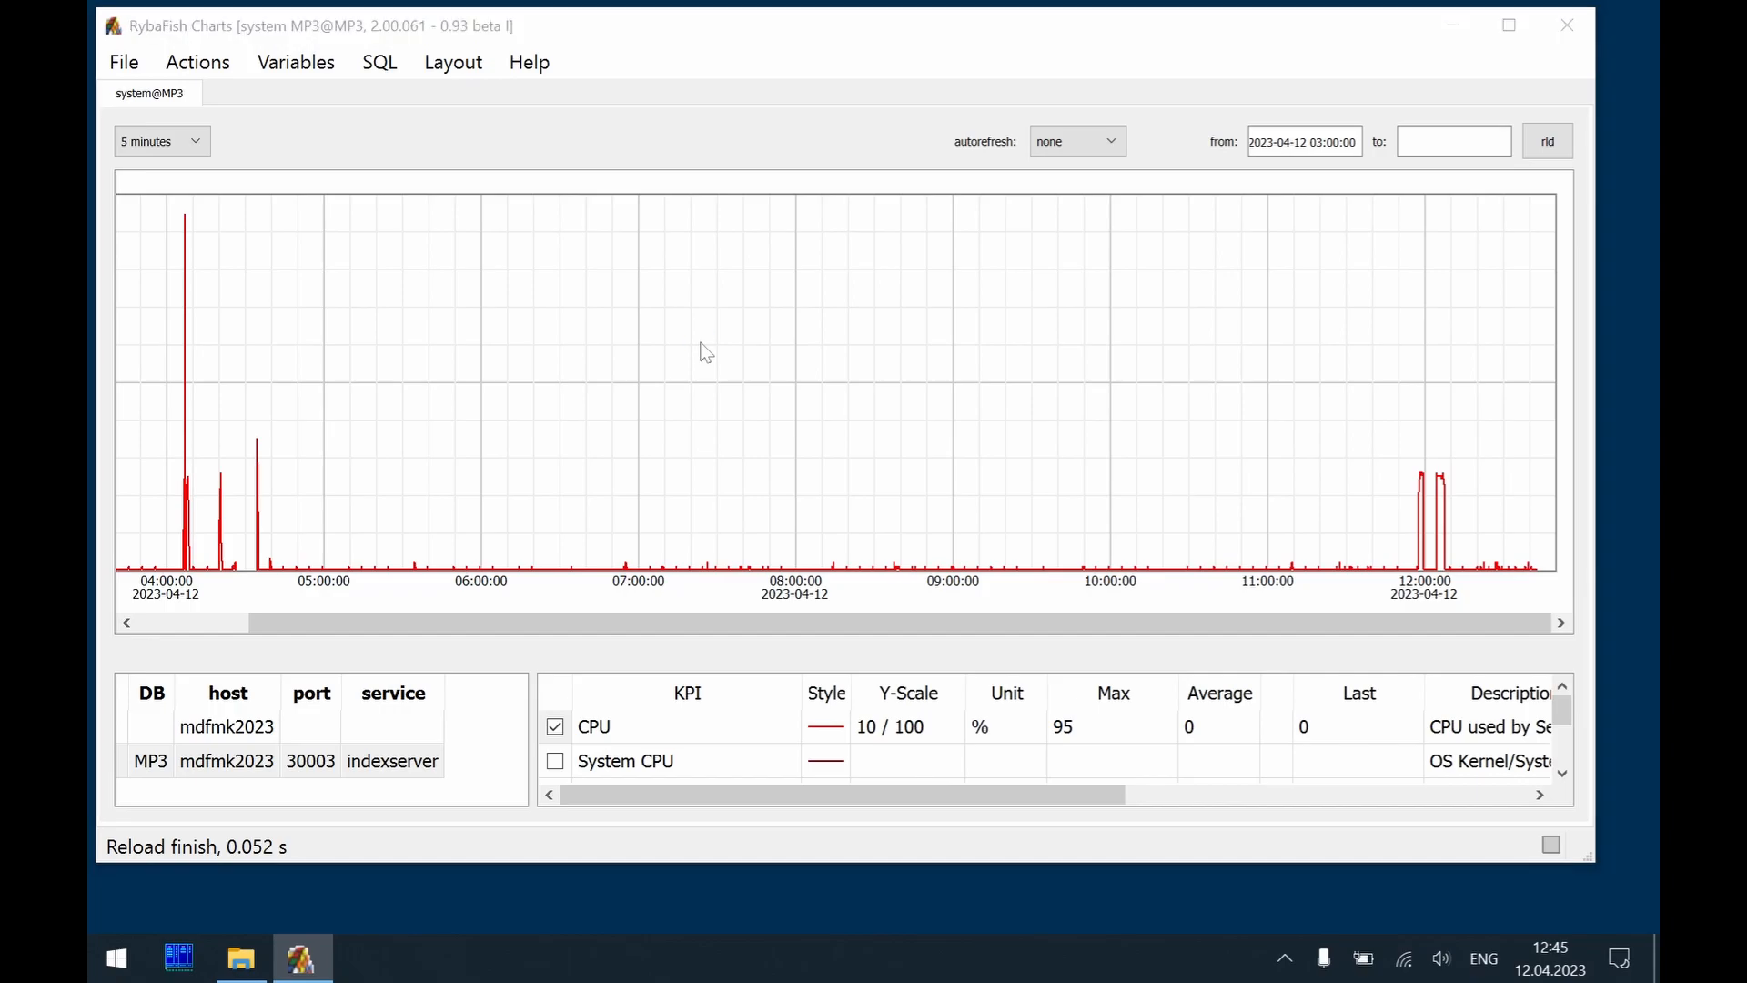
Import the nameserver_history.trc trace file and plot the CPU KPI for port 30003
key(ctrl+i)
double_click(506, 281)
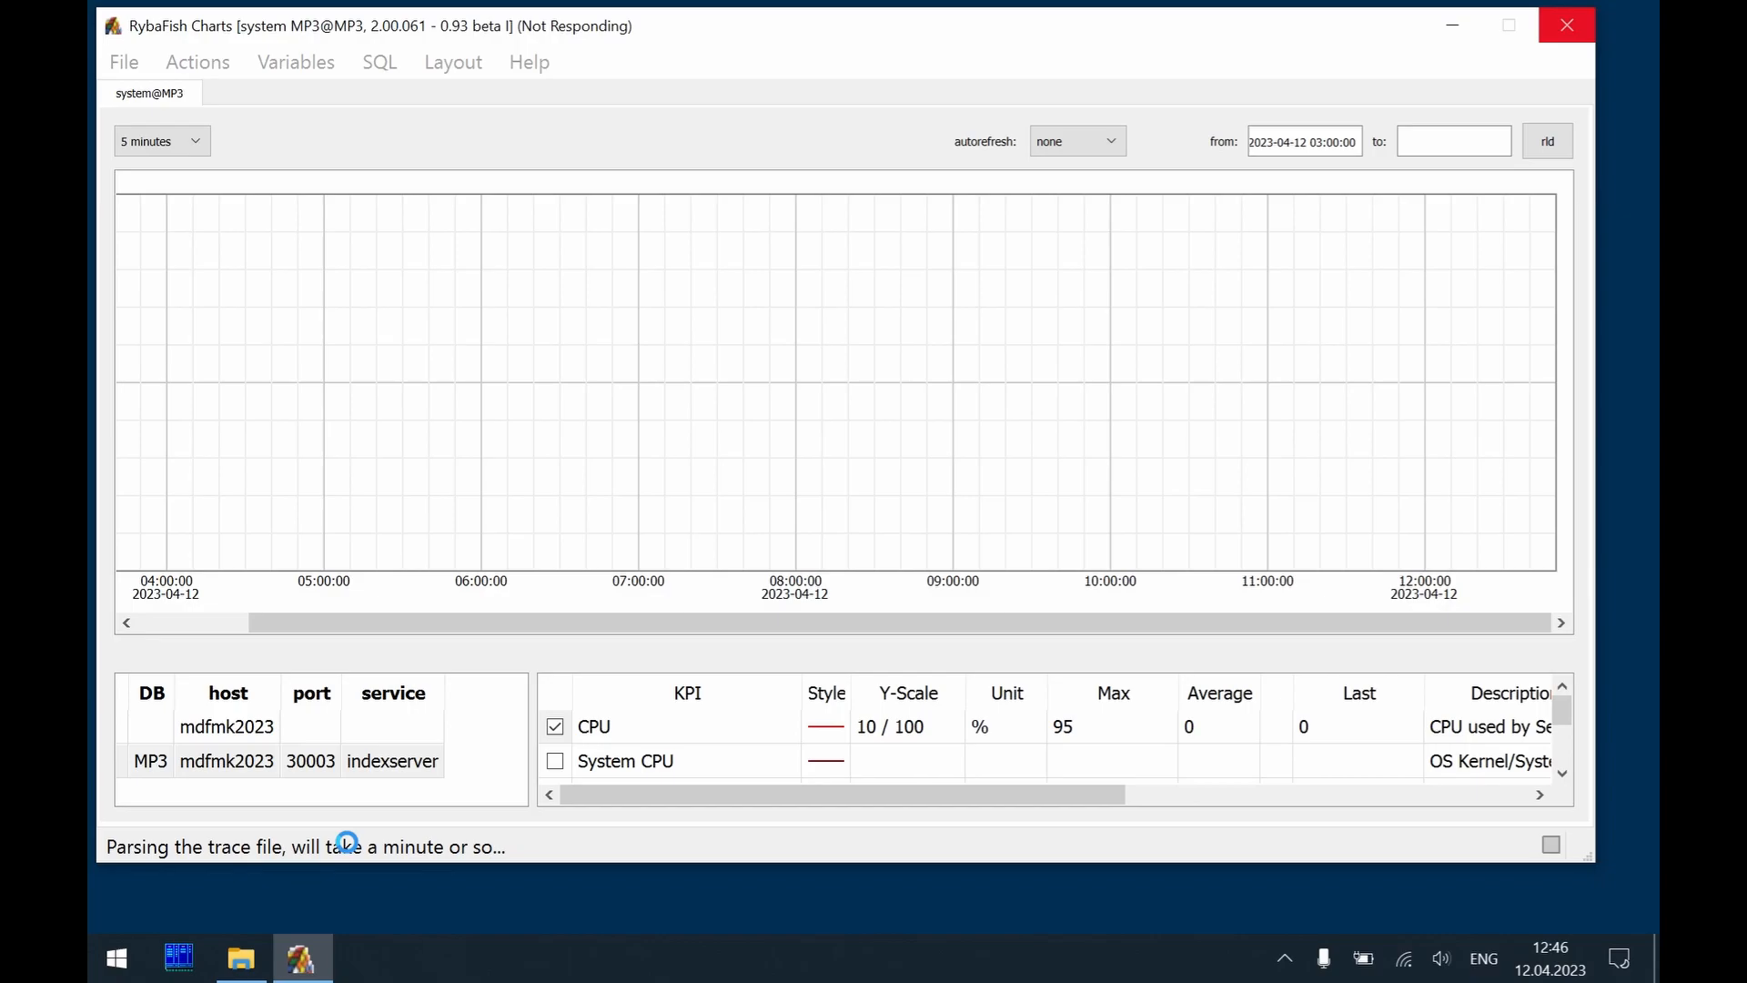
click(303, 762)
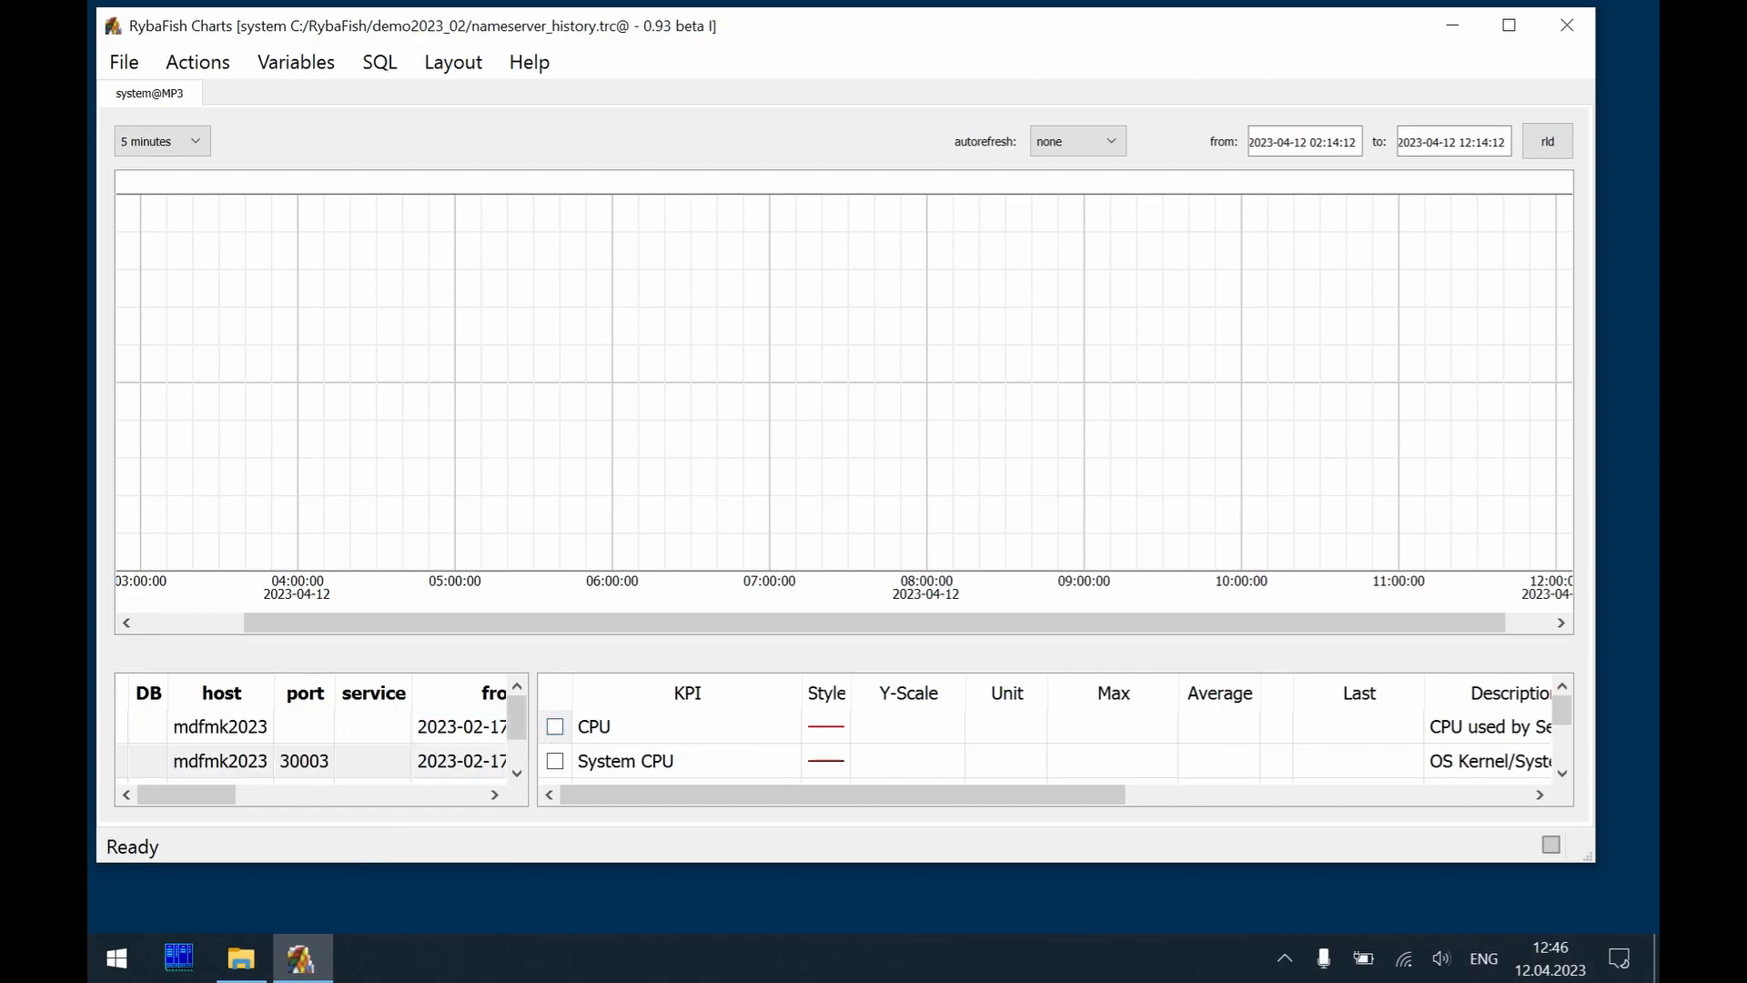
click(556, 727)
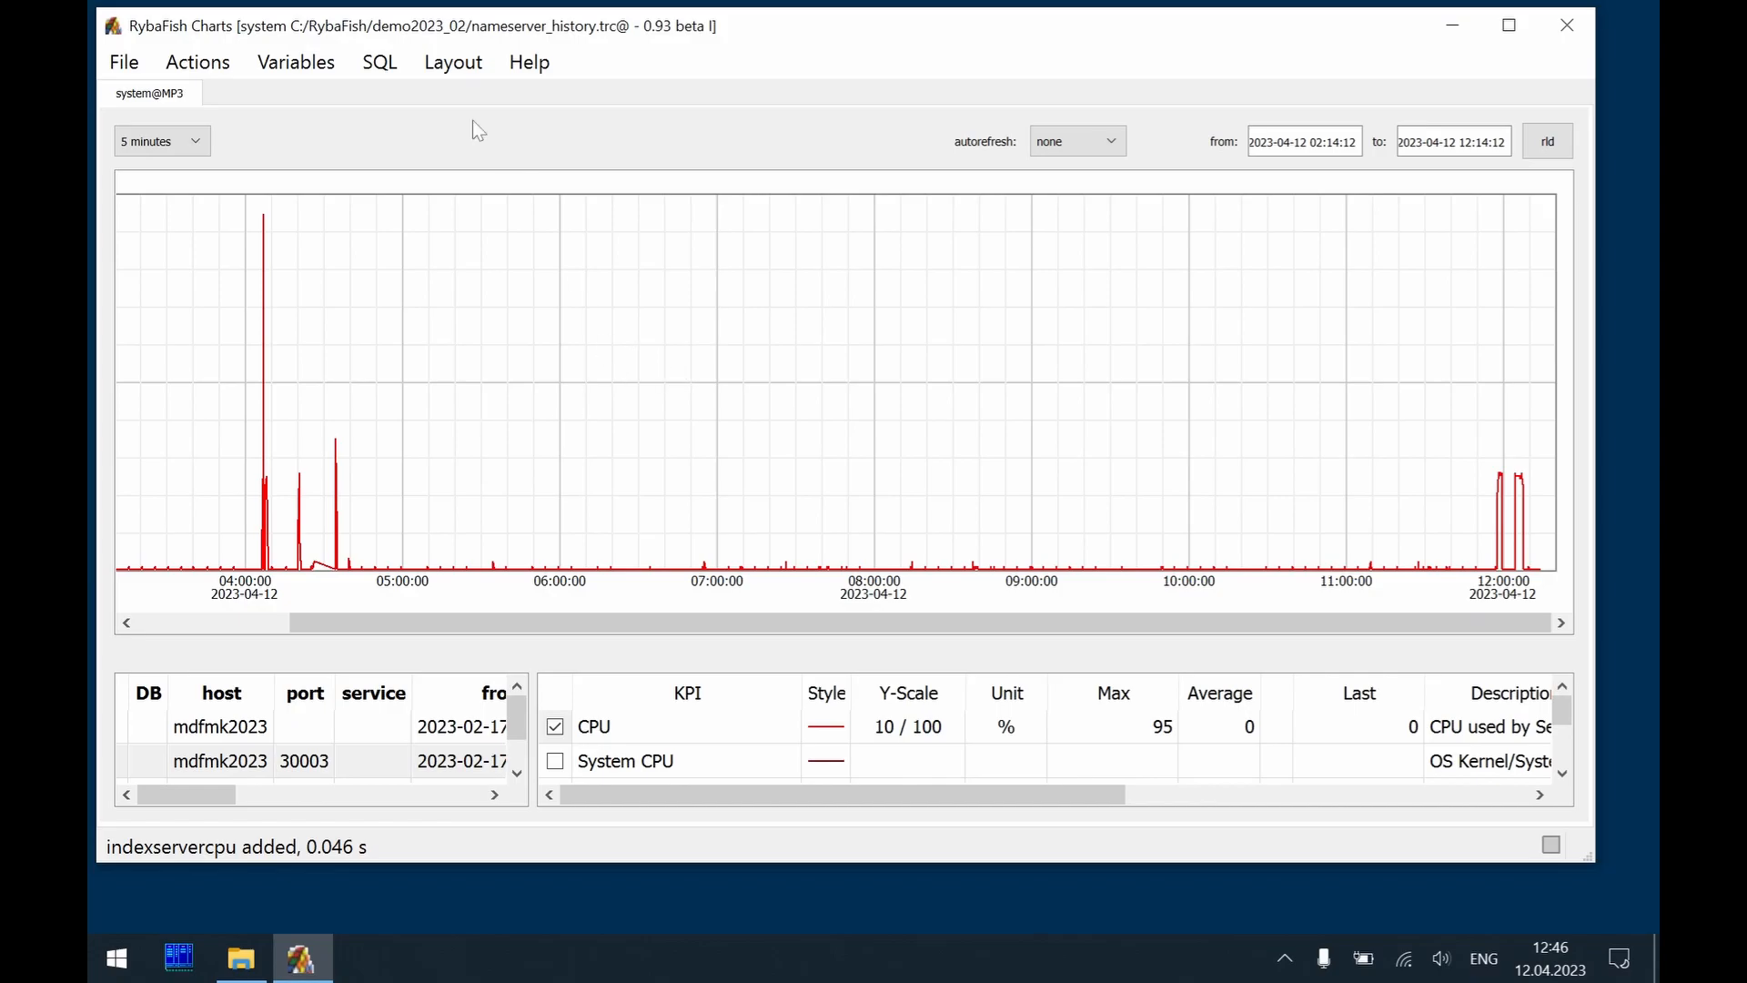
Set the Timestamps Shift of the nameserver_history.trc provider to 3 hours and reload the chart
click(290, 65)
mouse_move(218, 68)
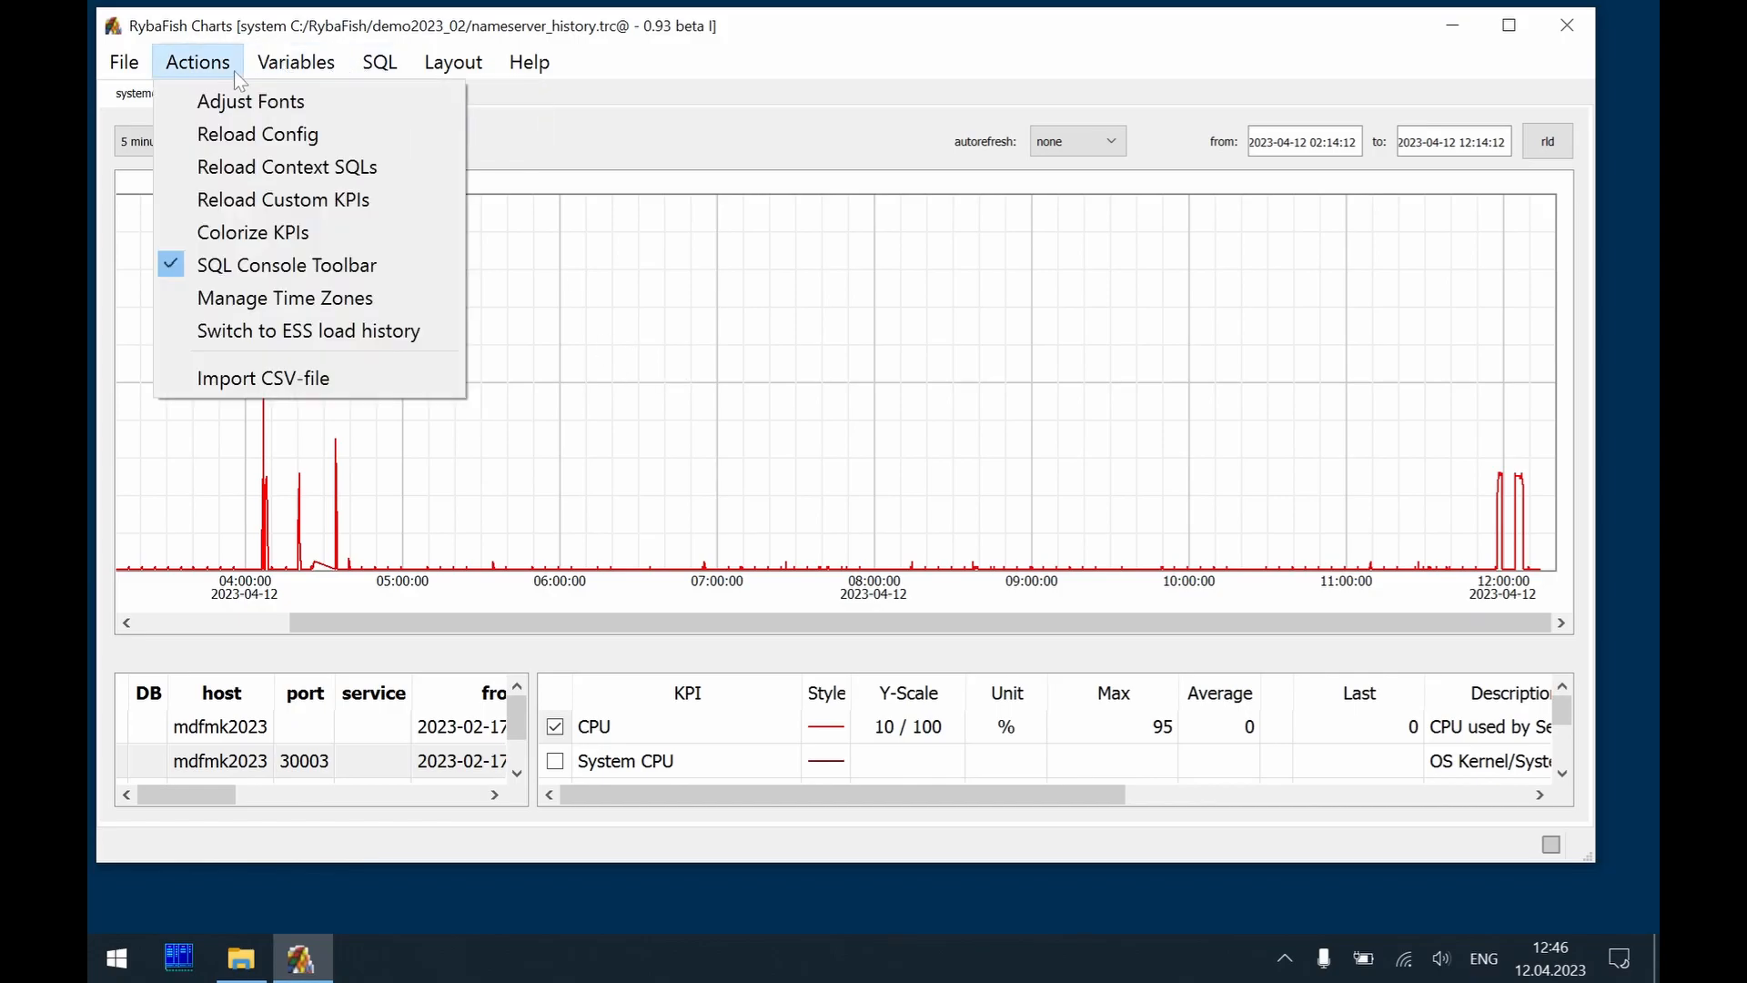
click(386, 292)
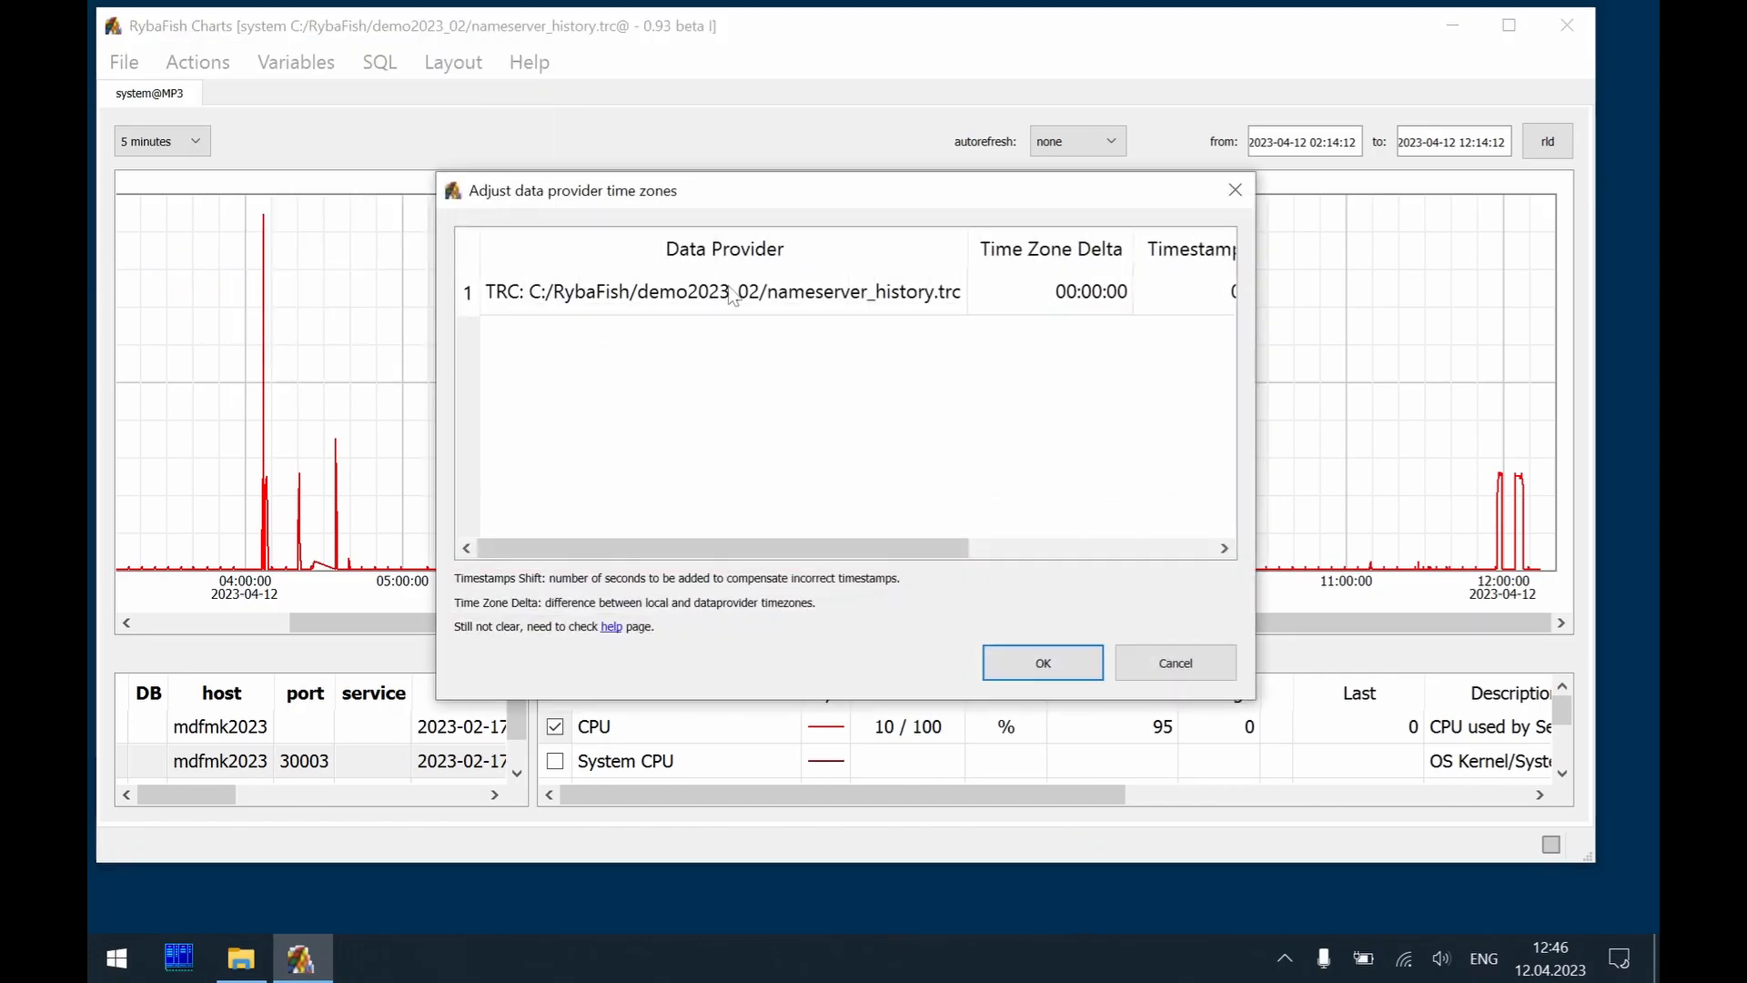
drag(925, 548, 1179, 546)
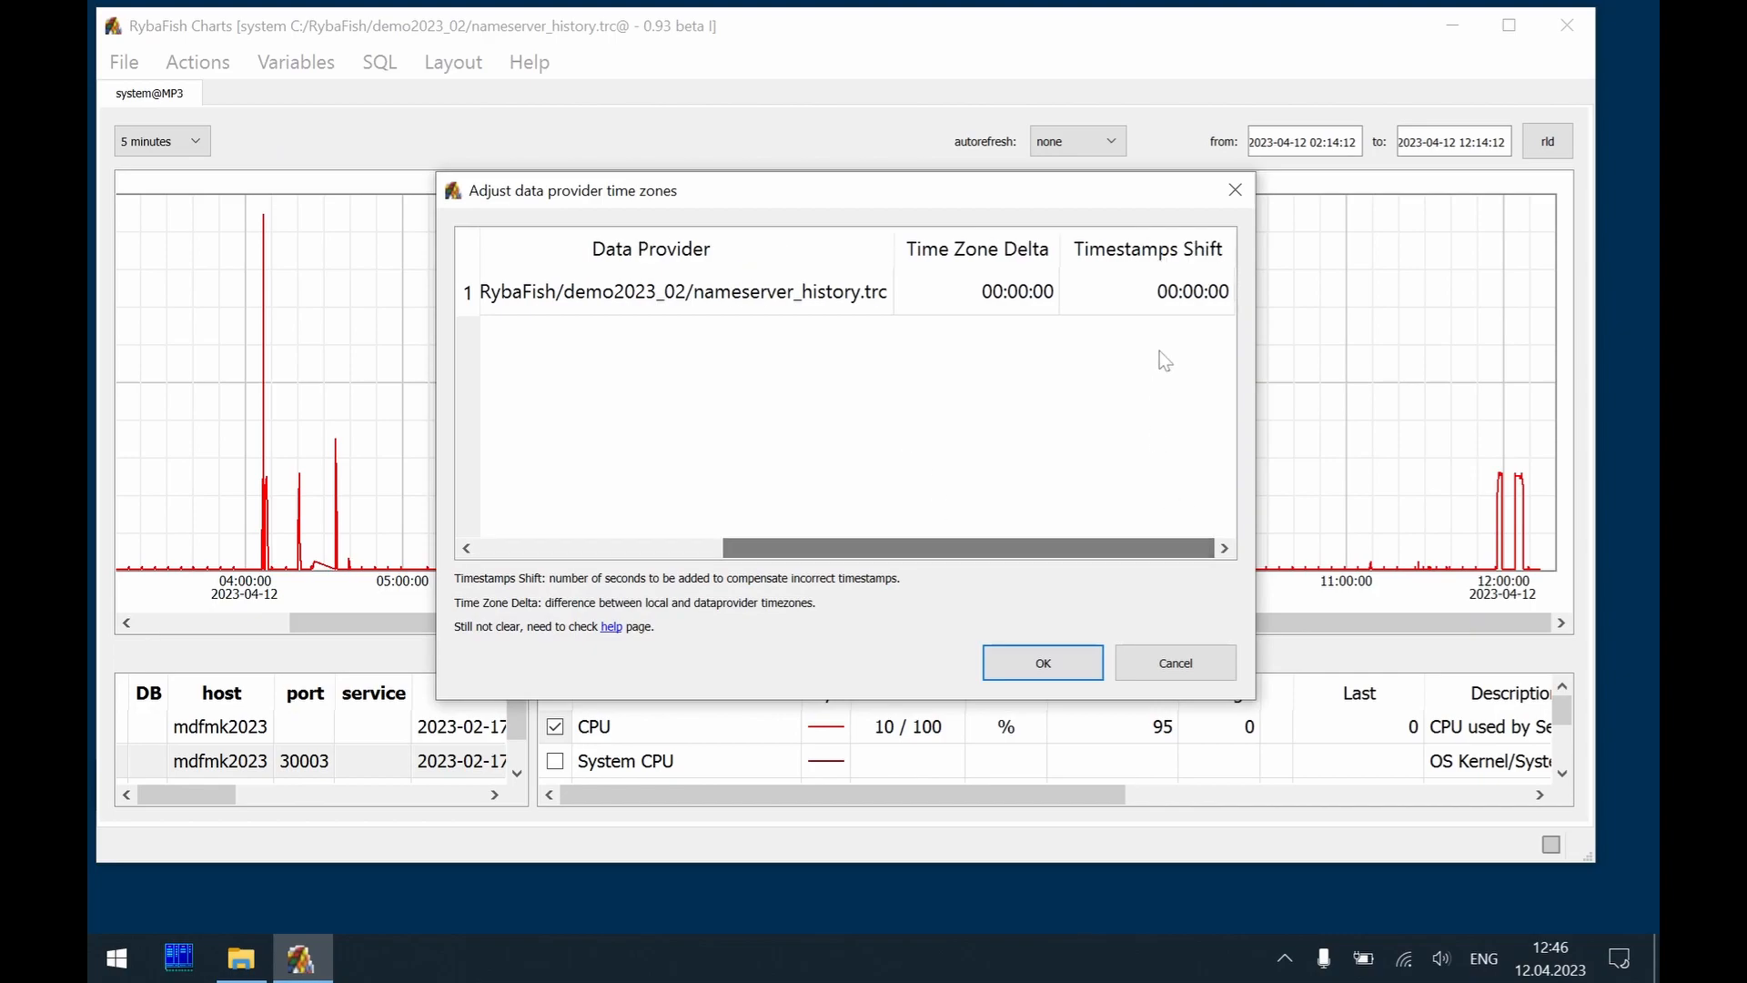
double_click(1149, 291)
key(Home)
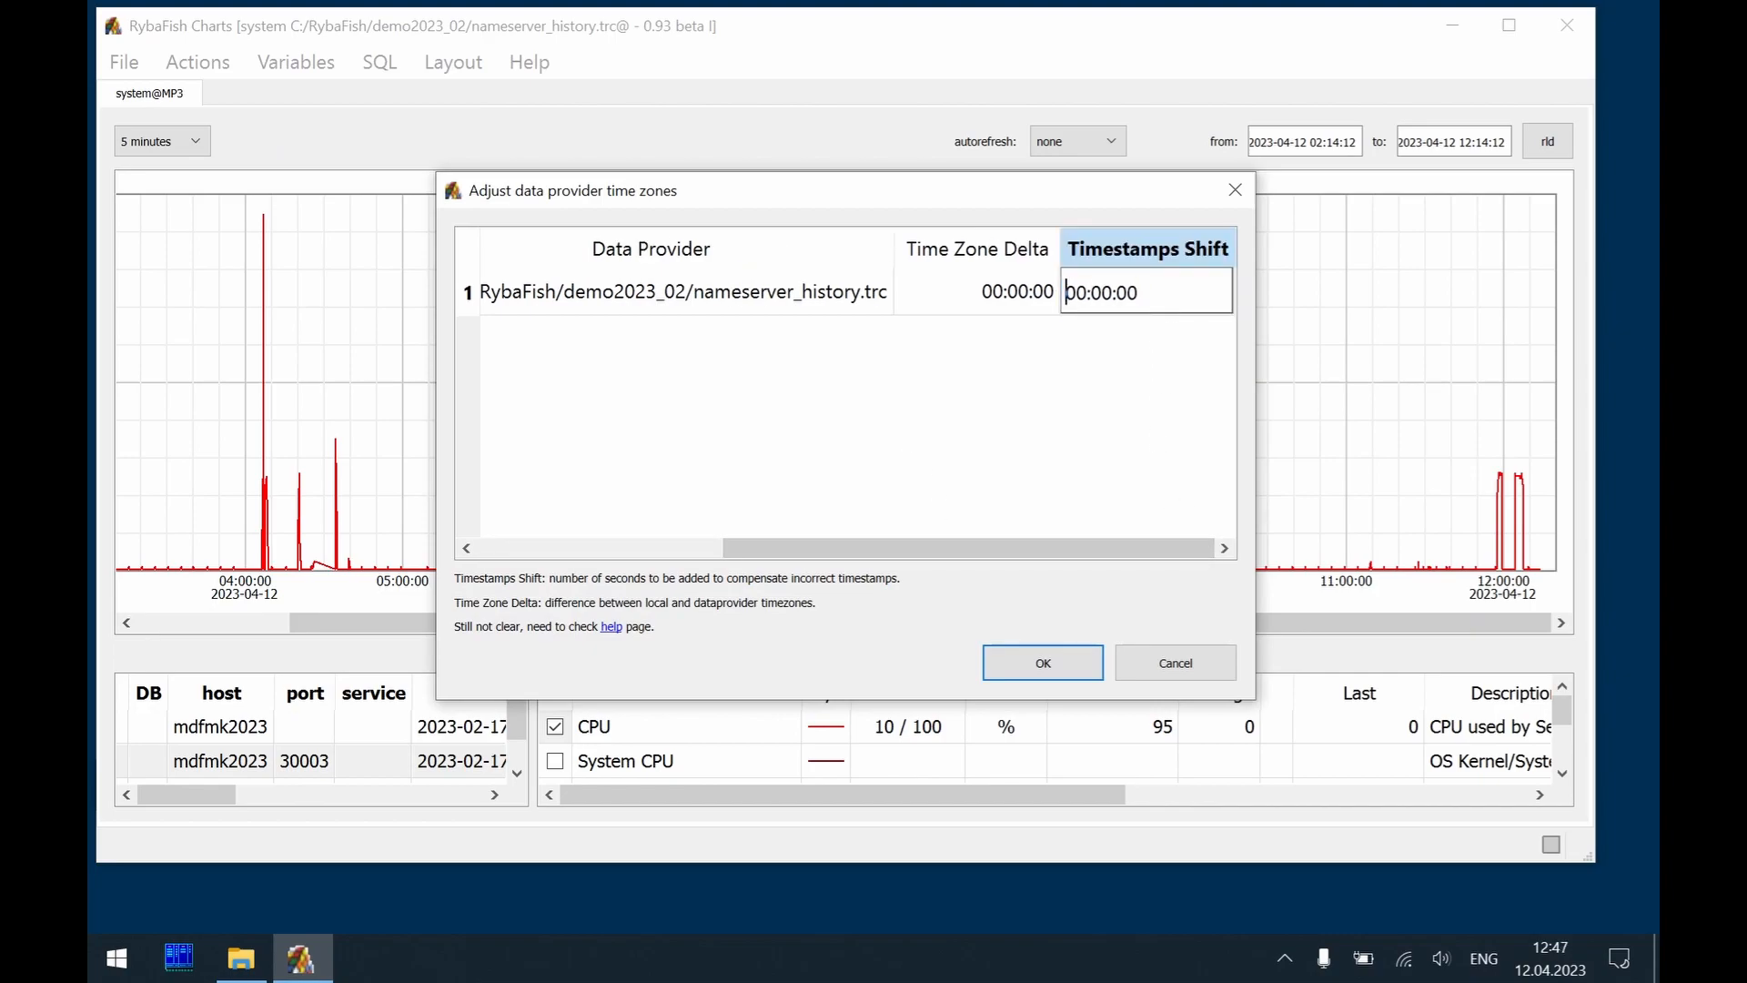
key(shift+Right)
text(3)
click(1050, 664)
key(F5)
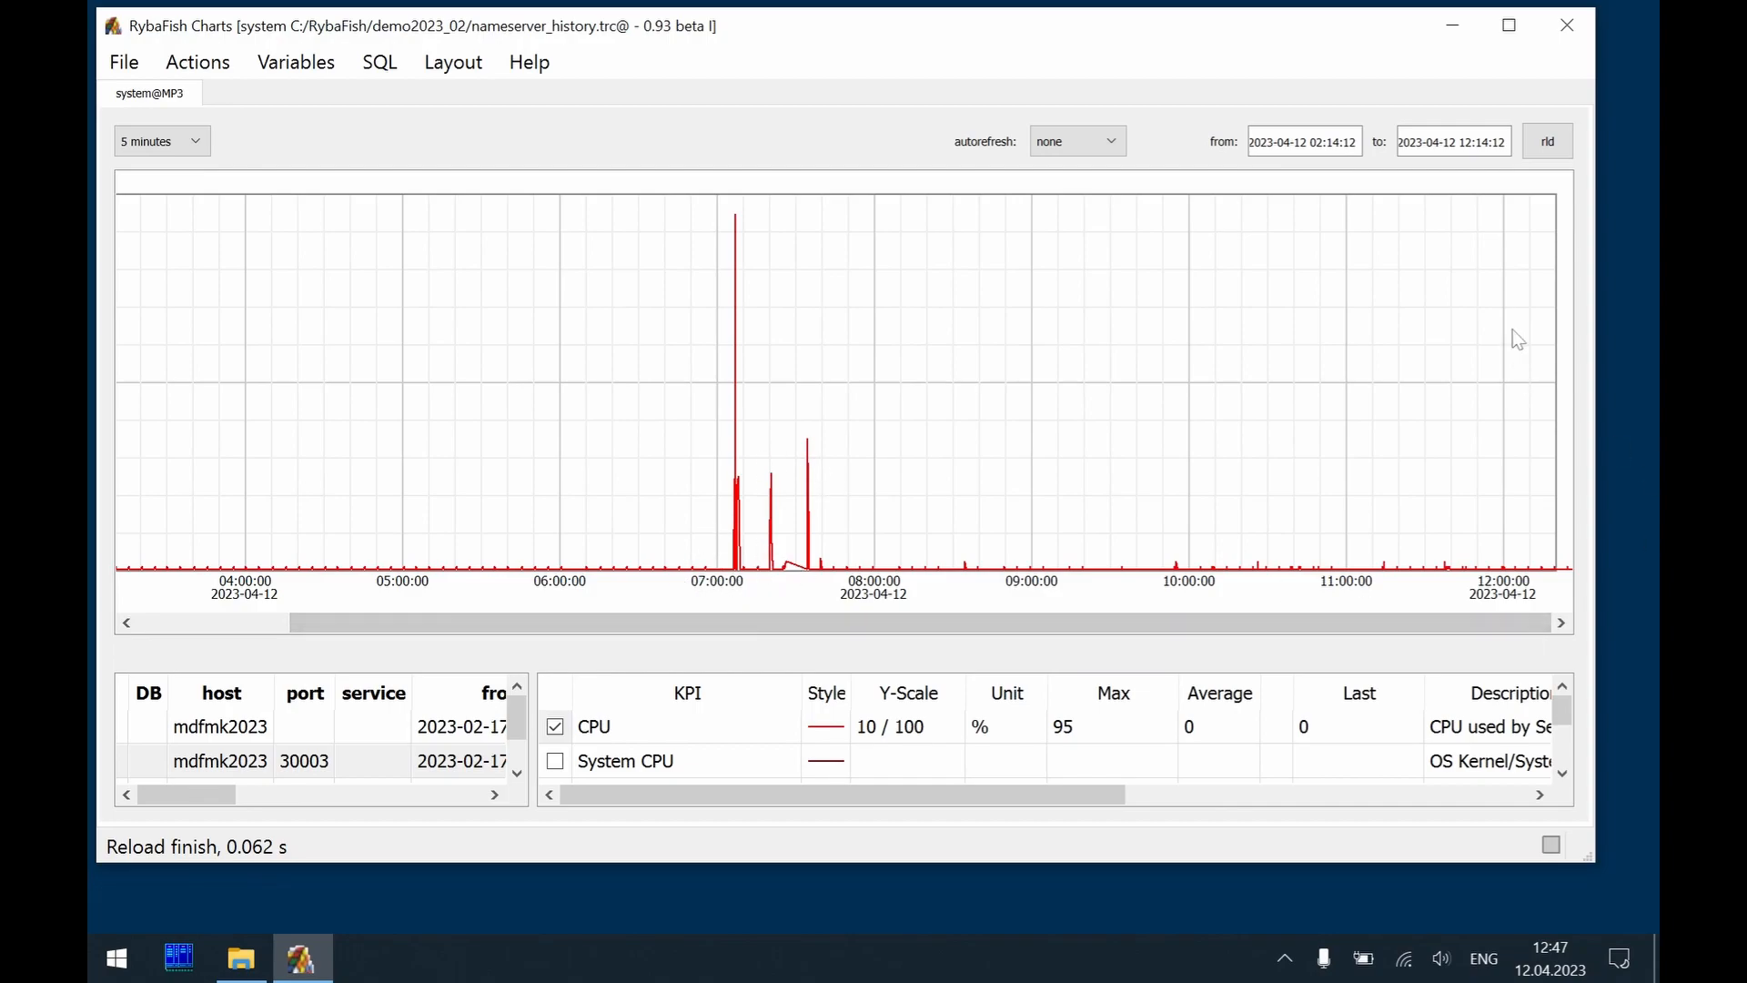
click(1461, 142)
key(shift+End)
text(16)
key(Return)
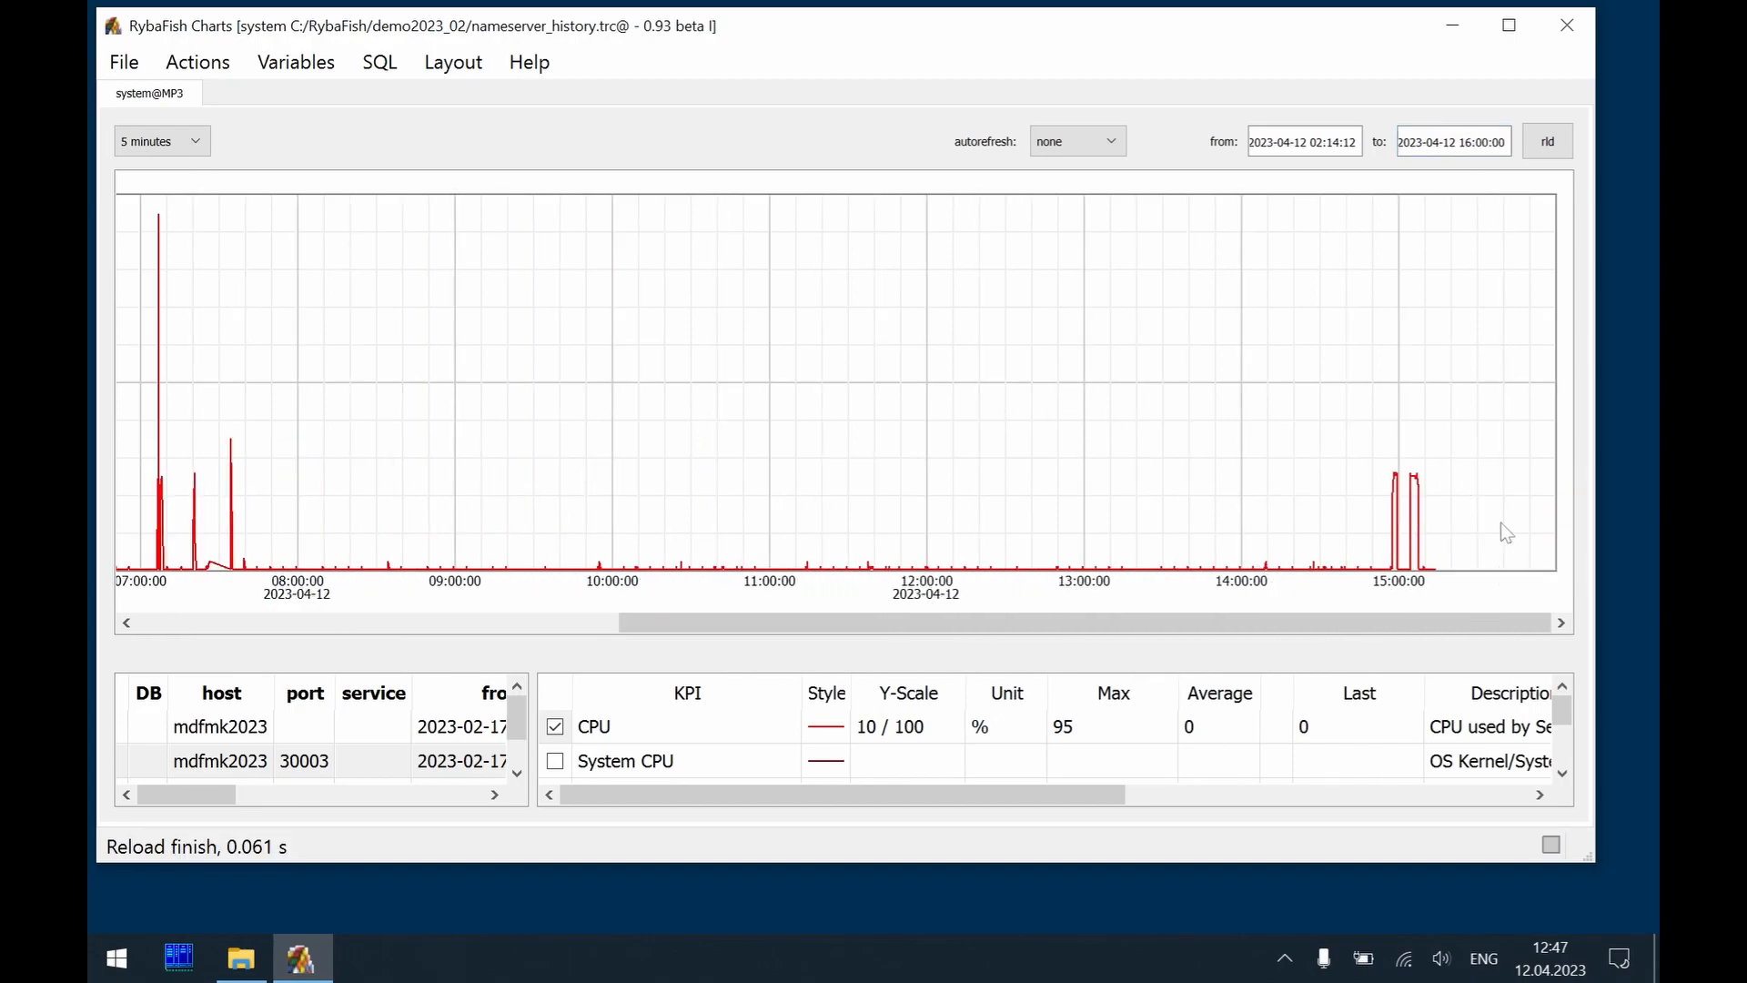
scroll(843, 479, up, 2)
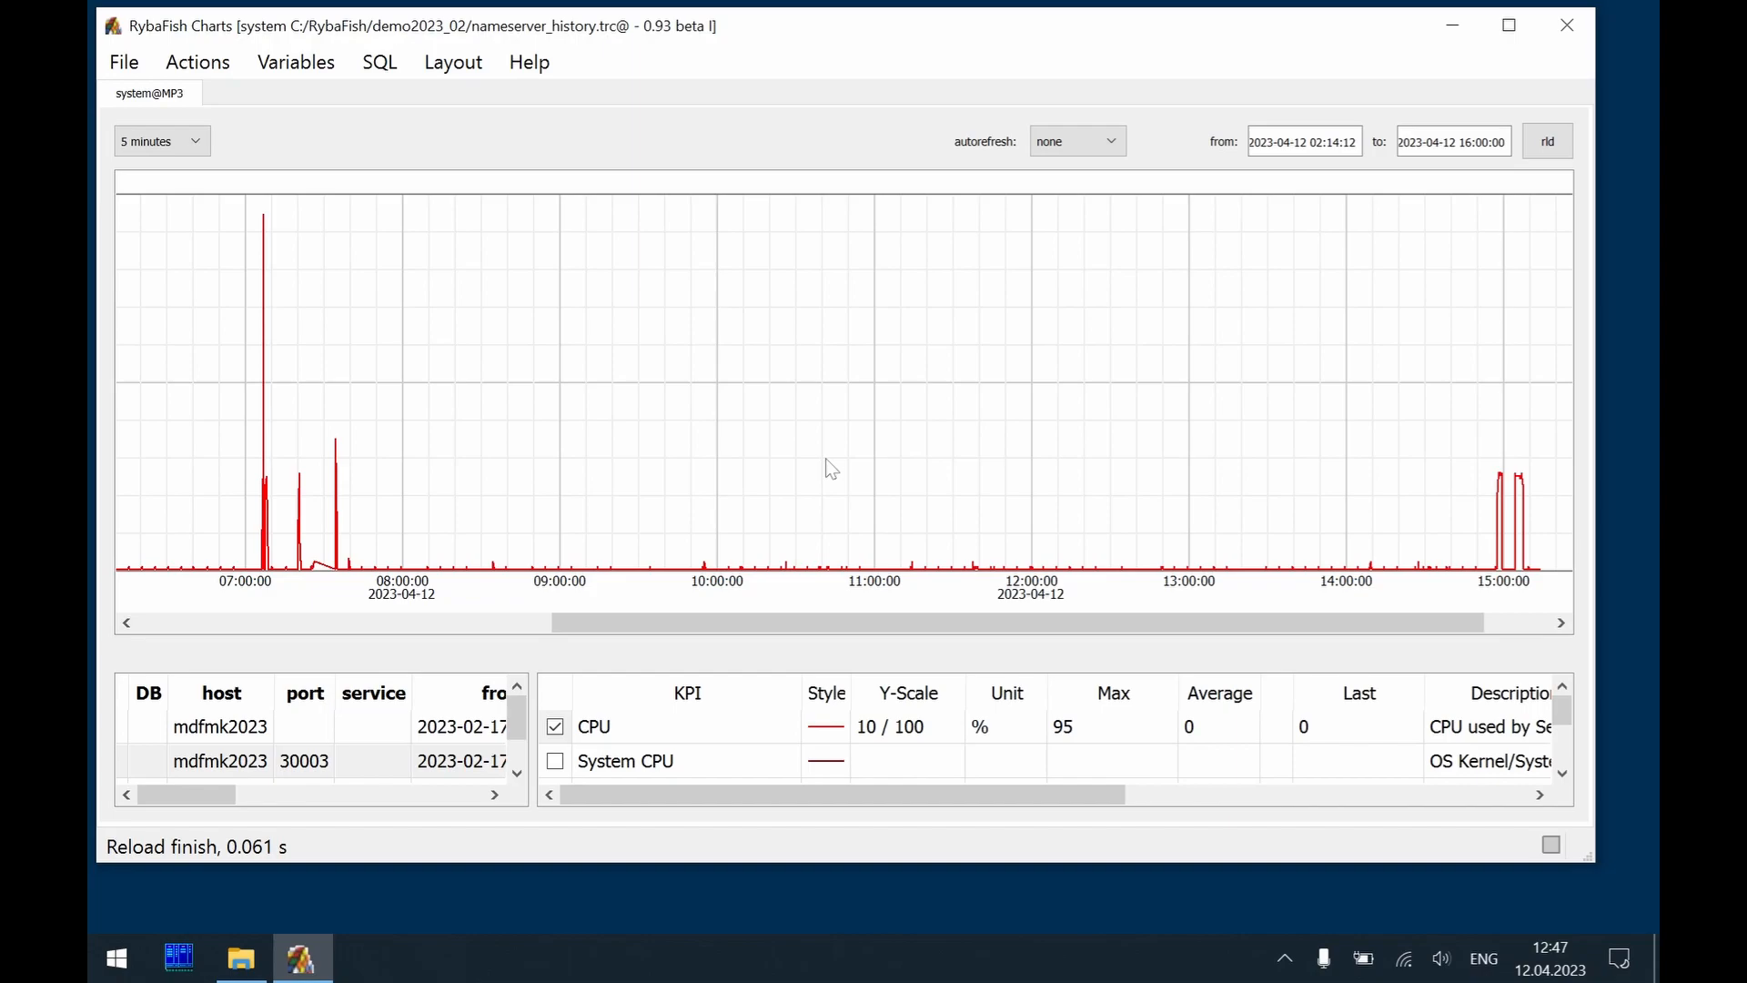
scroll(878, 440, down, 1)
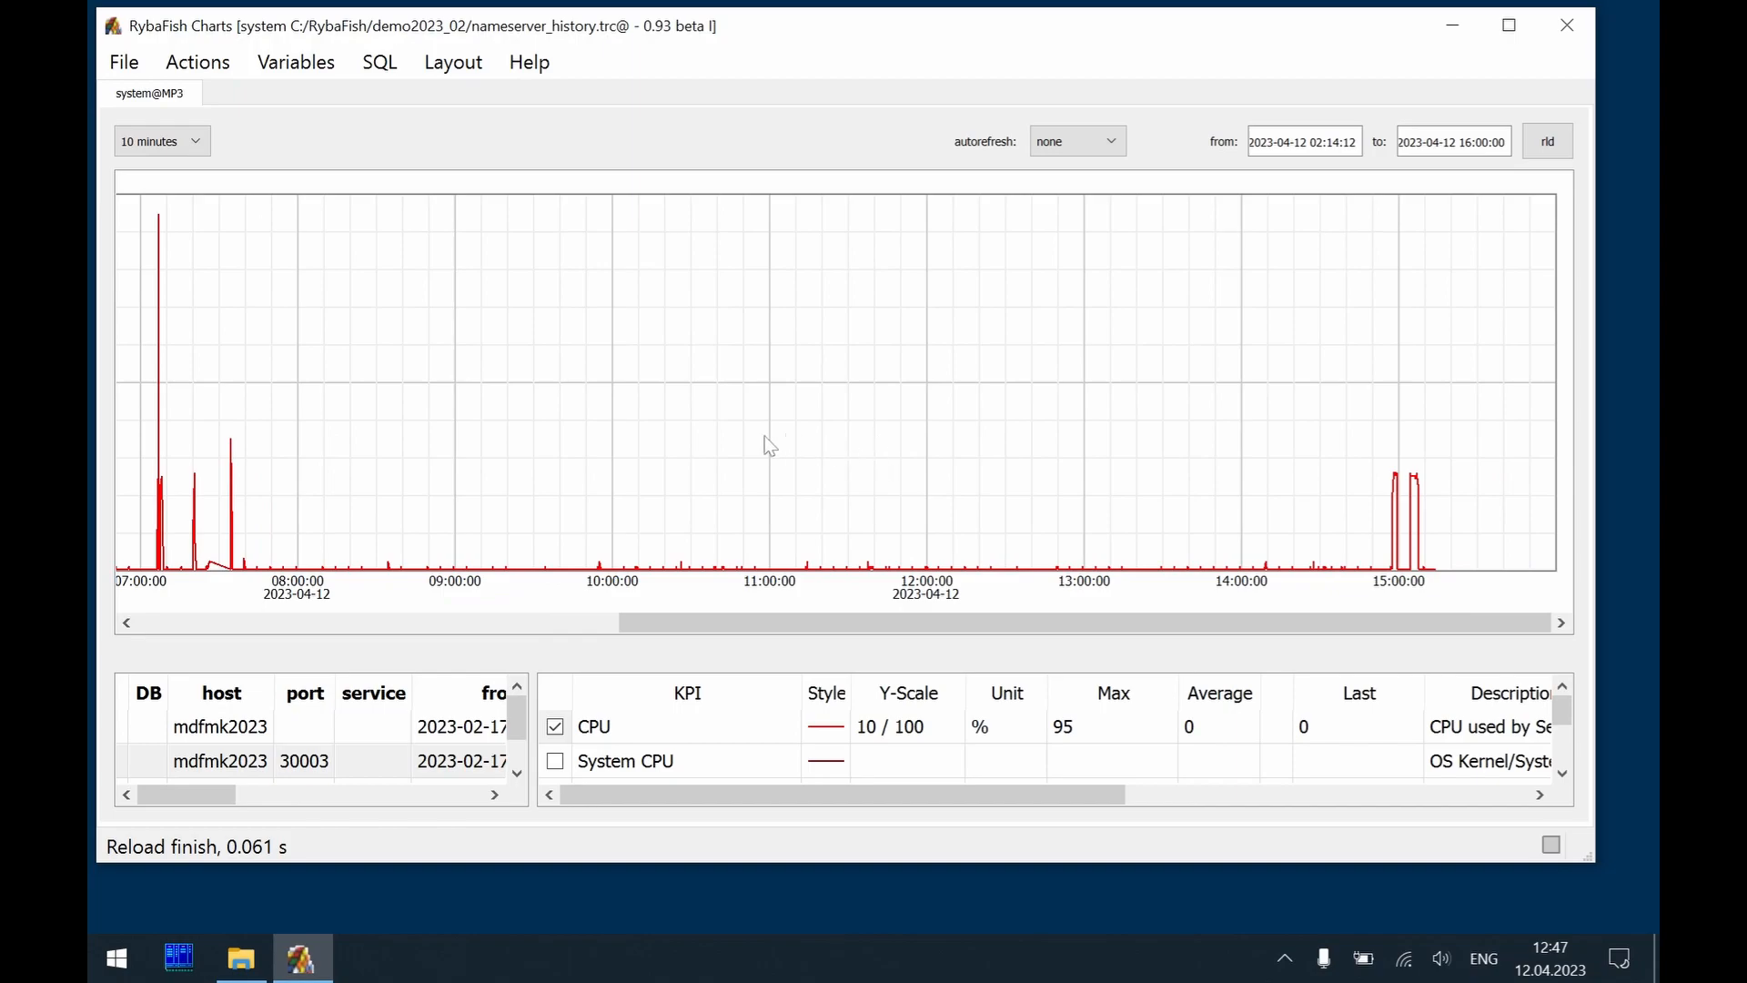
Review the time zone delta and timestamps shift settings of the nameserver_history.trc provider
click(197, 62)
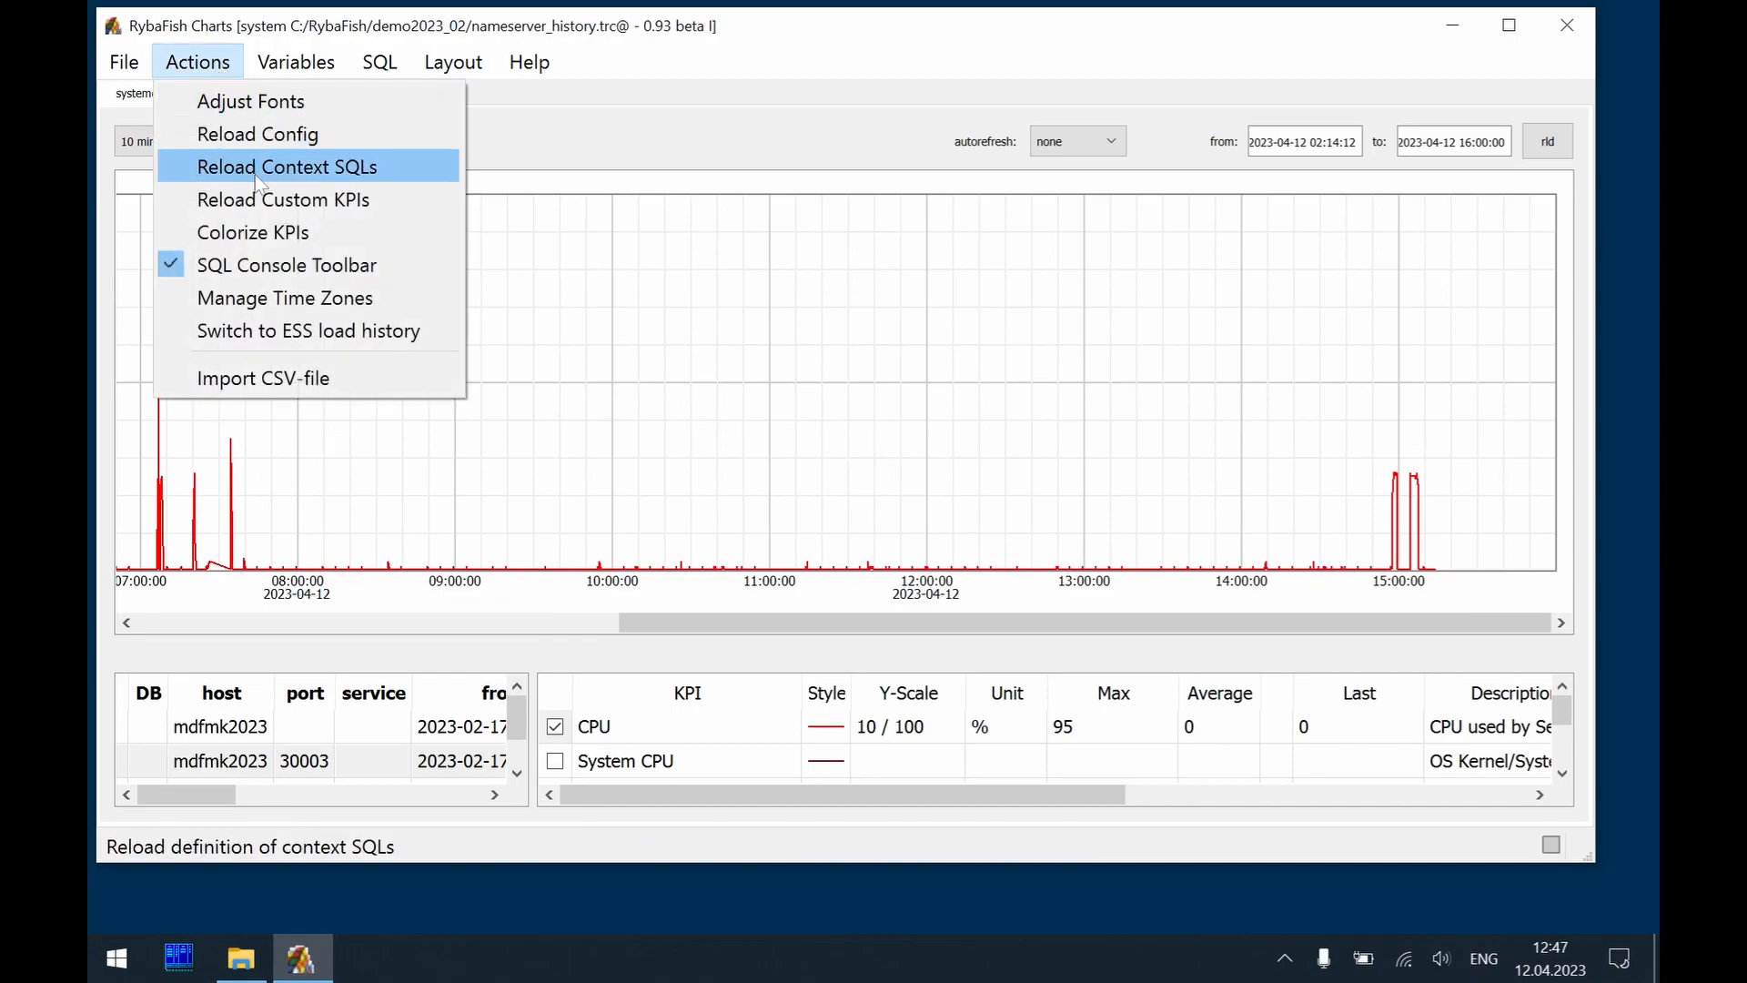
click(409, 297)
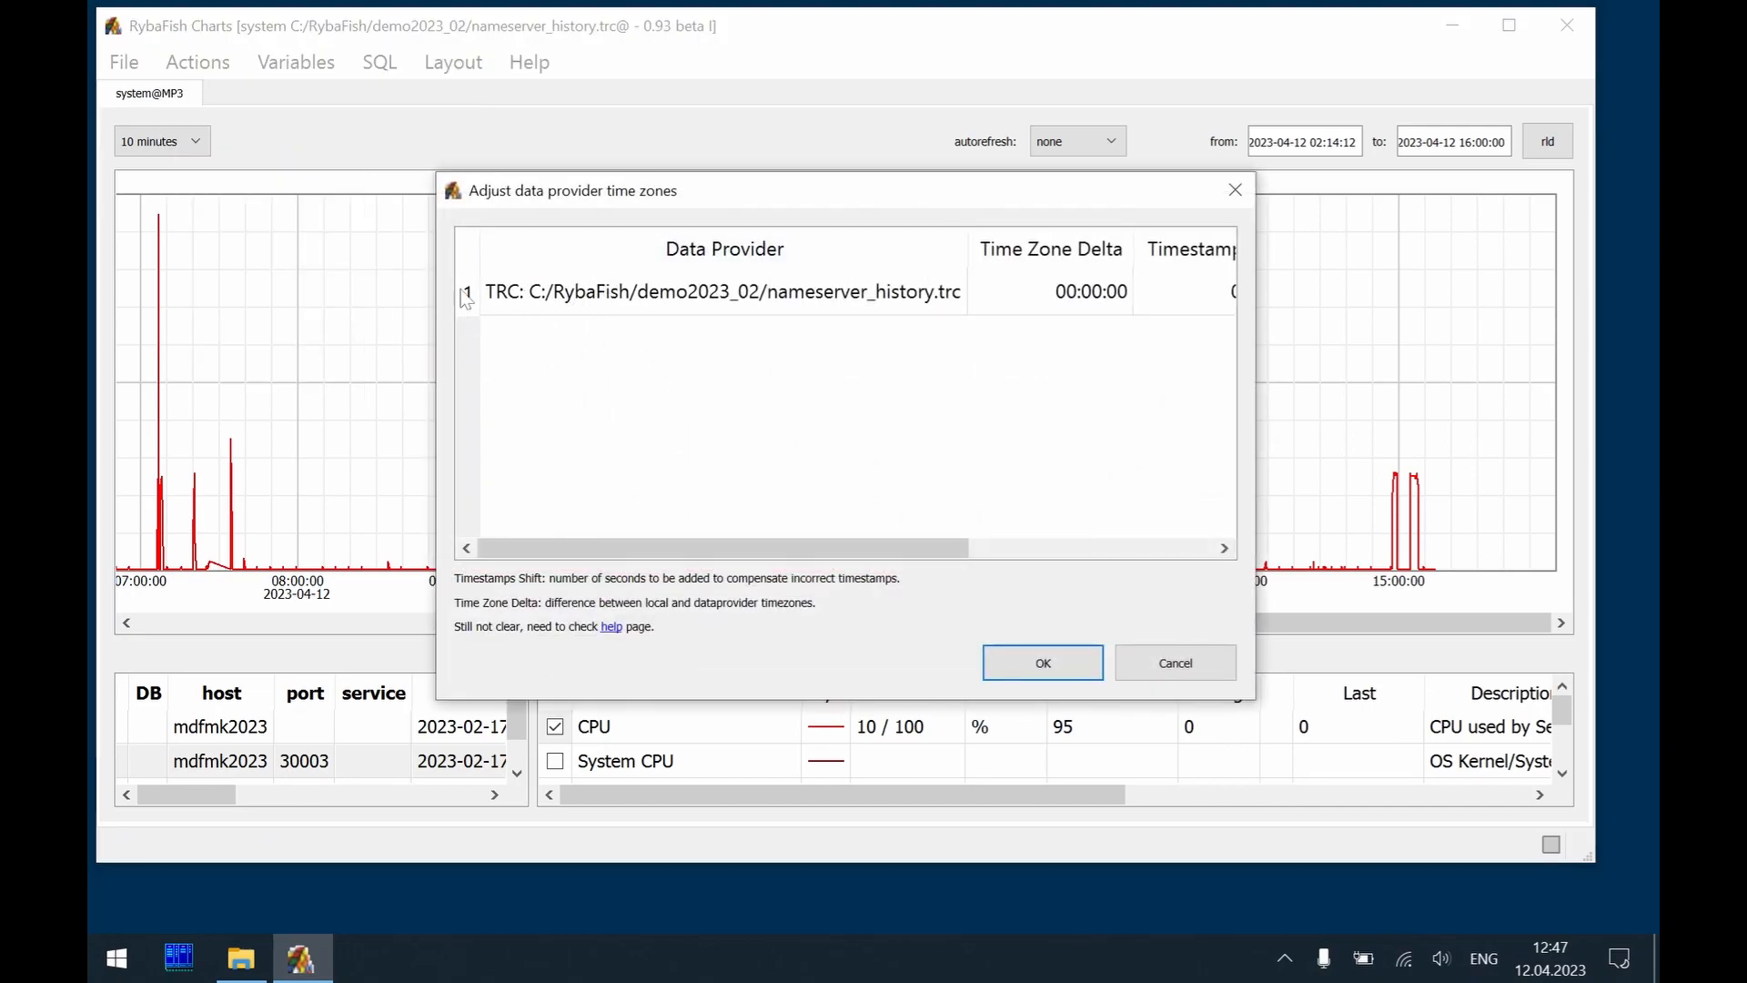
drag(749, 548, 736, 548)
click(1077, 672)
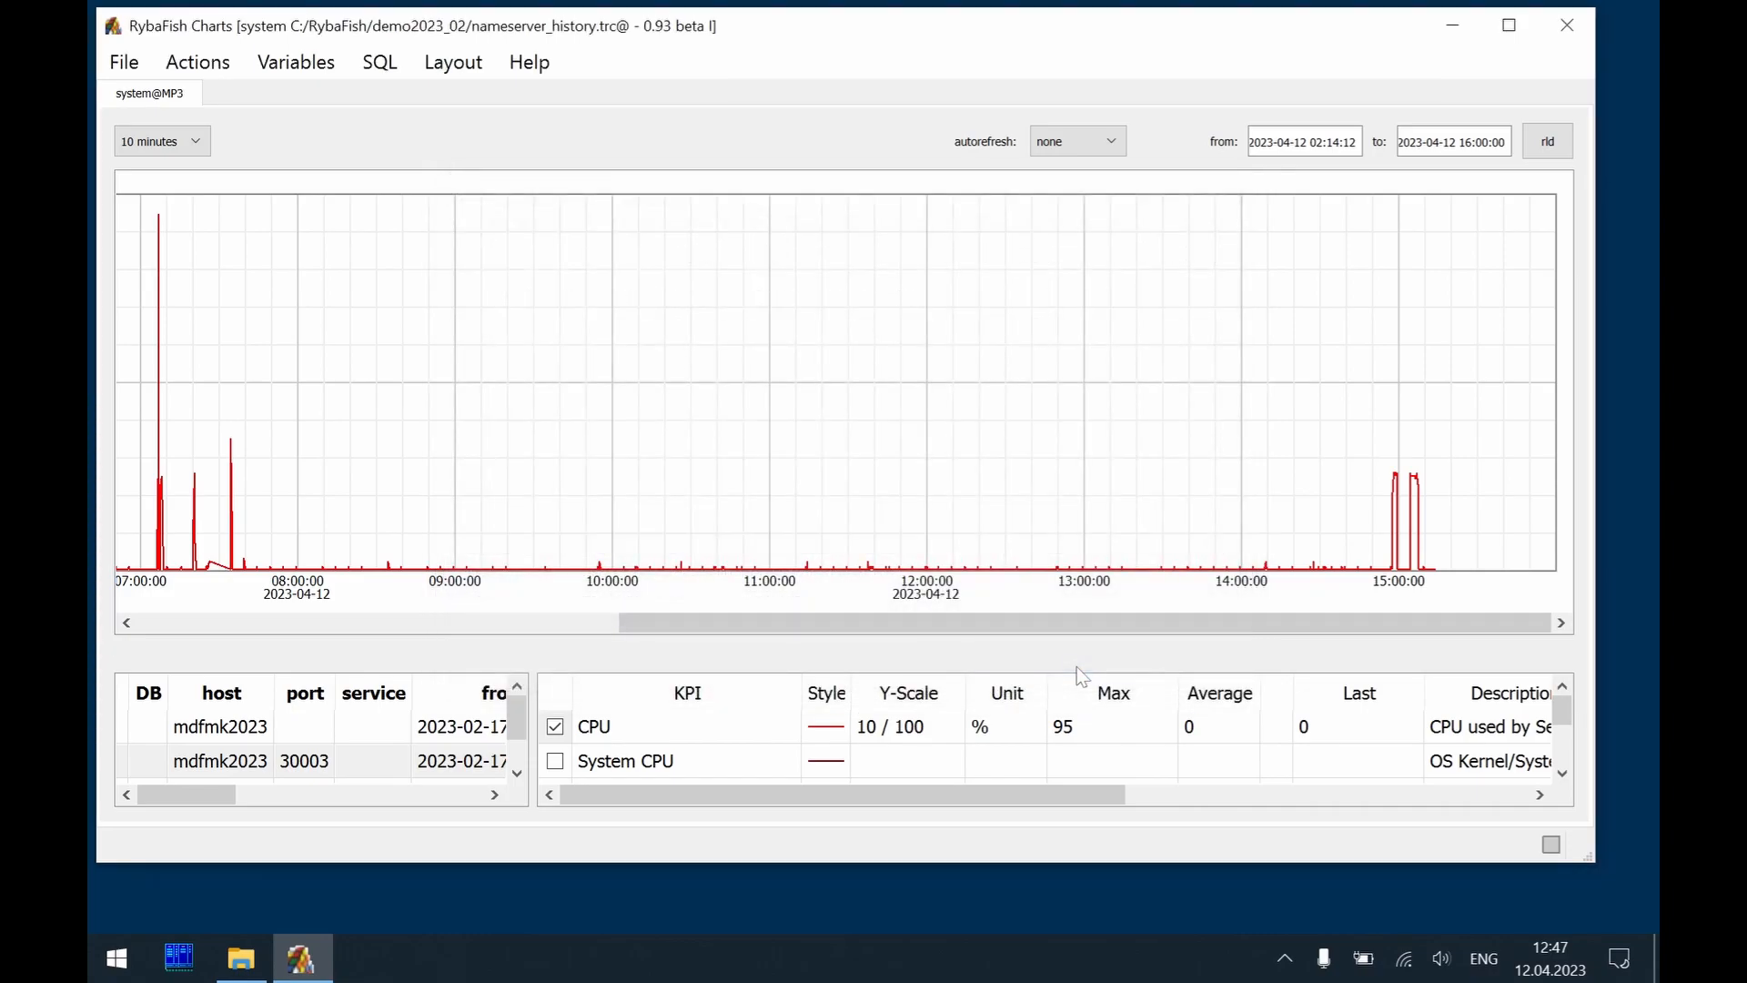